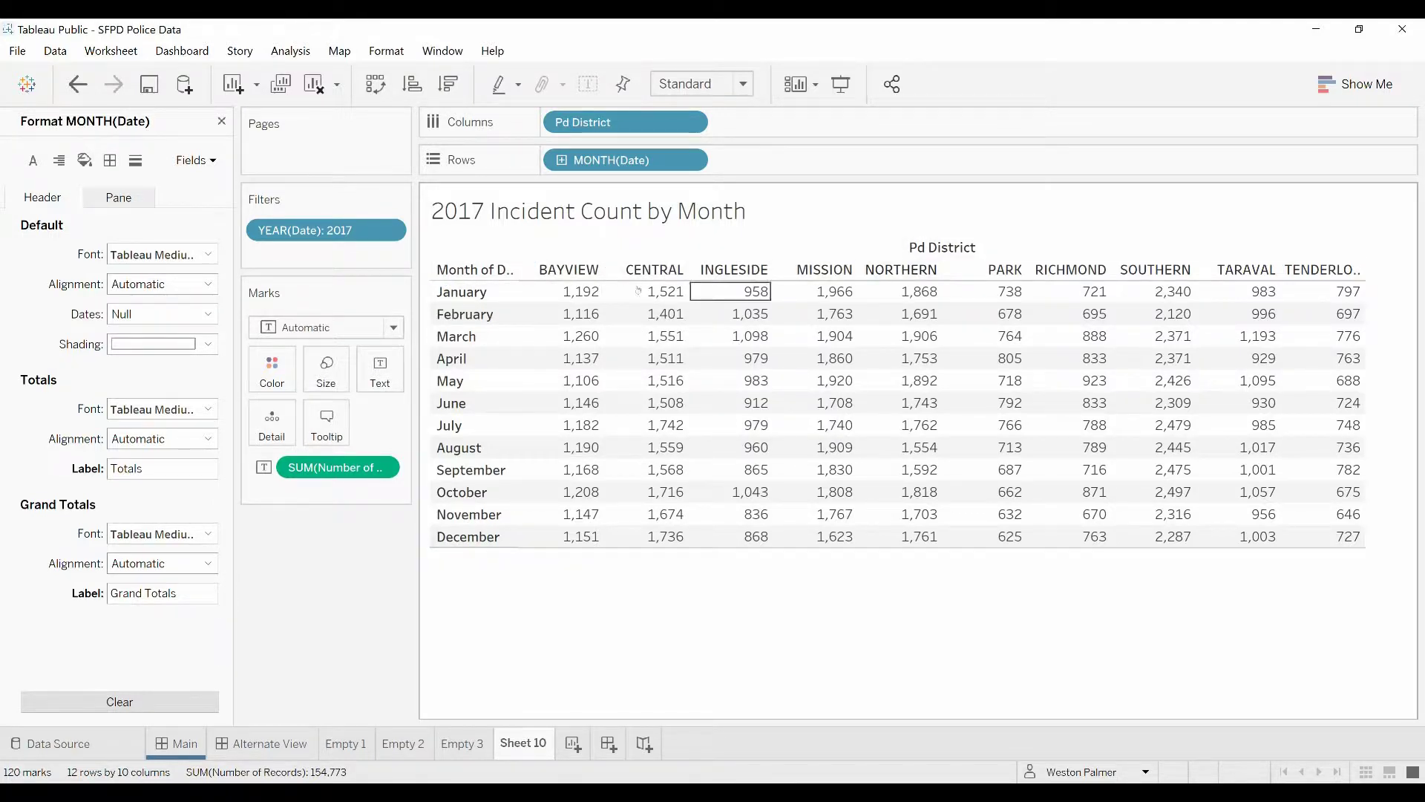
Bring up the Analysis menu over the 2017 Incident Count by Month table
mouse_move(610, 292)
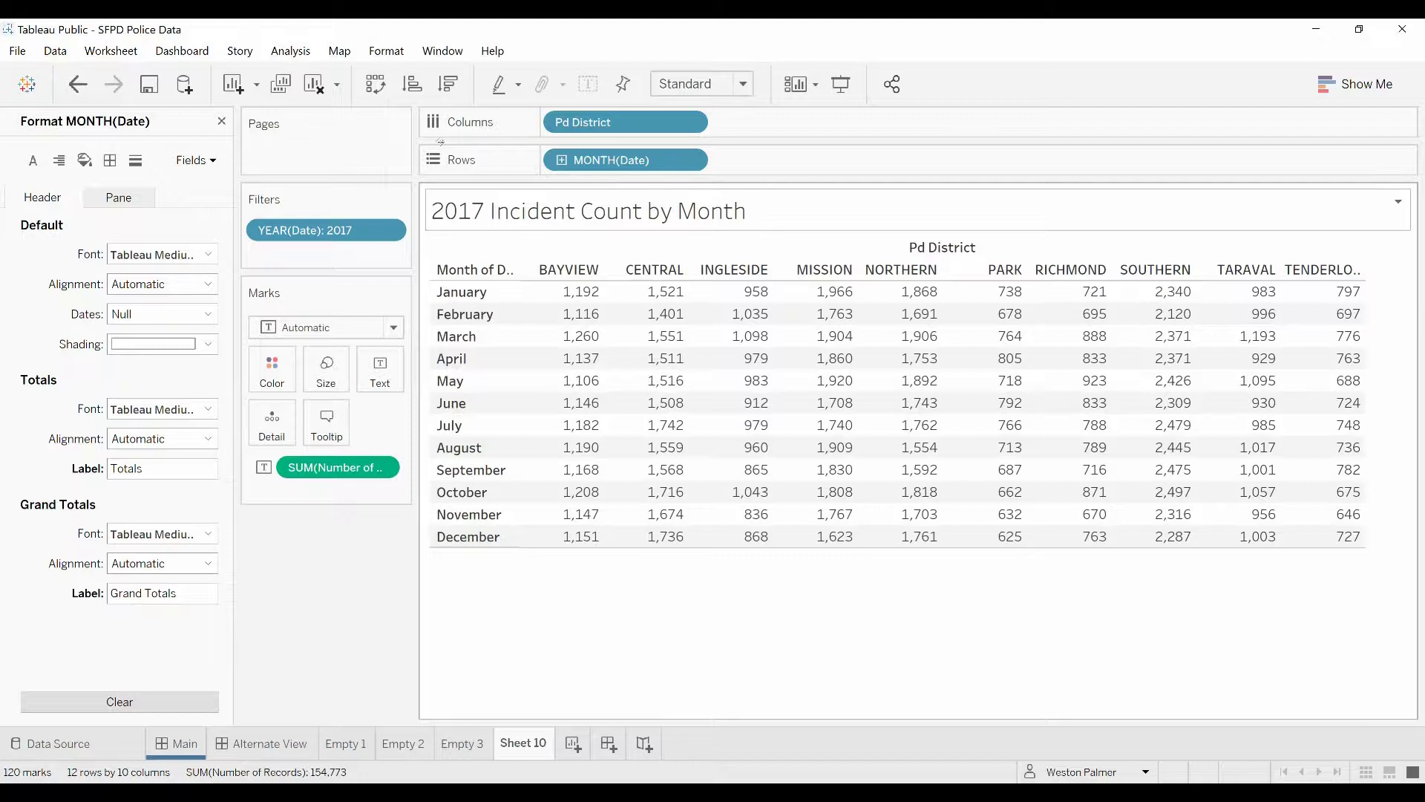
Show column grand totals so each district's 2017 total appears, e.g. BAYVIEW 14,003
left_click(290, 51)
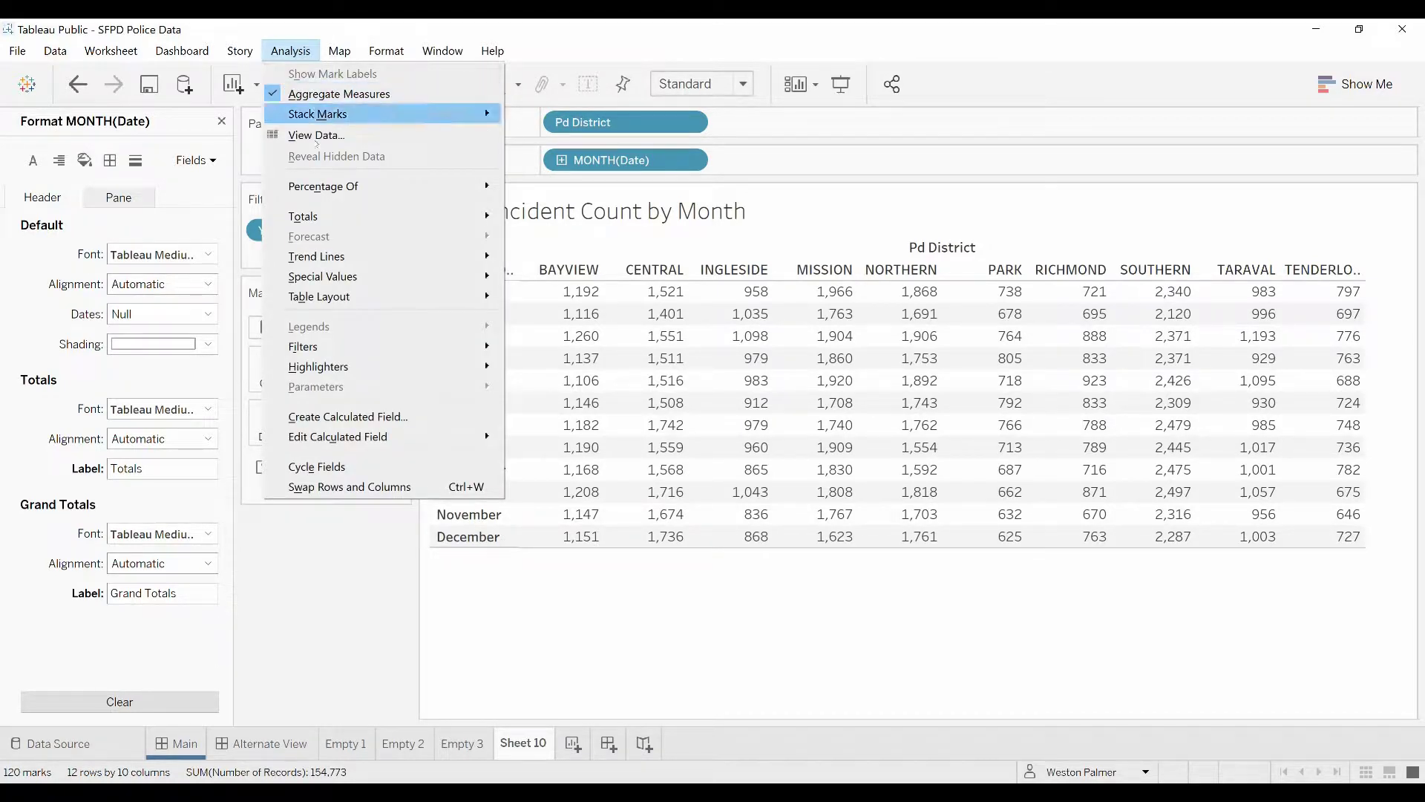
mouse_move(315, 216)
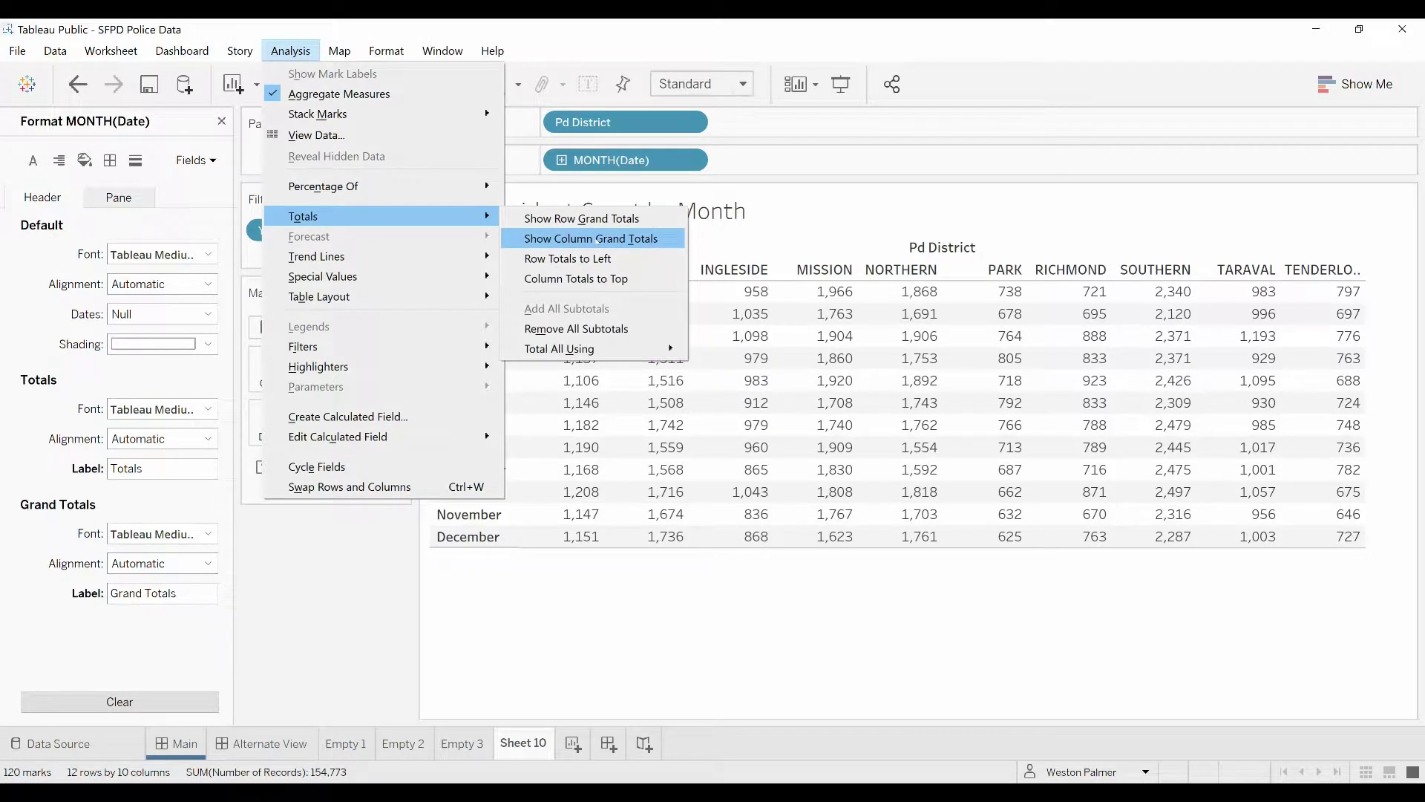
left_click(590, 239)
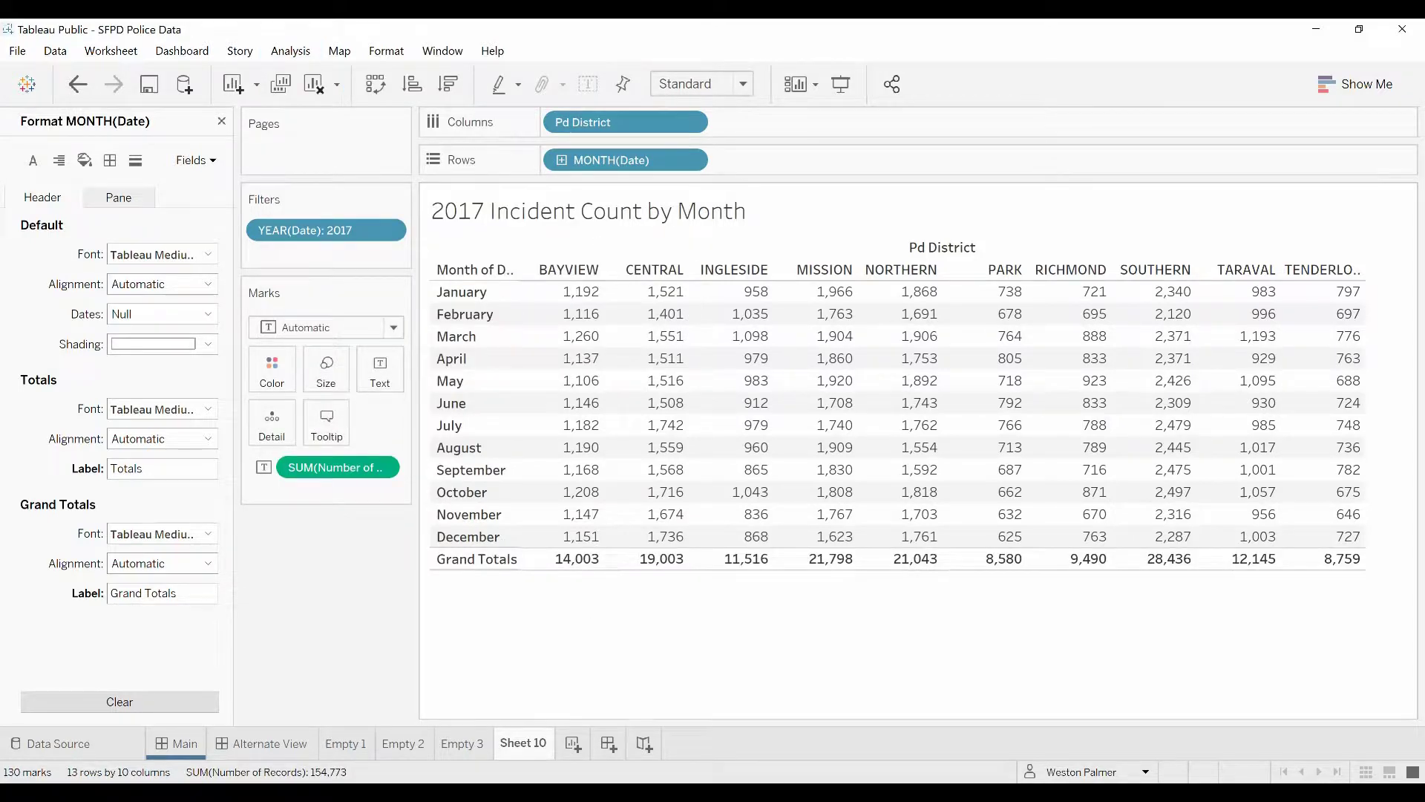
Set the SUM(Number of Records) totals to Average, giving BAYVIEW a monthly average of 1,167
mouse_move(580, 570)
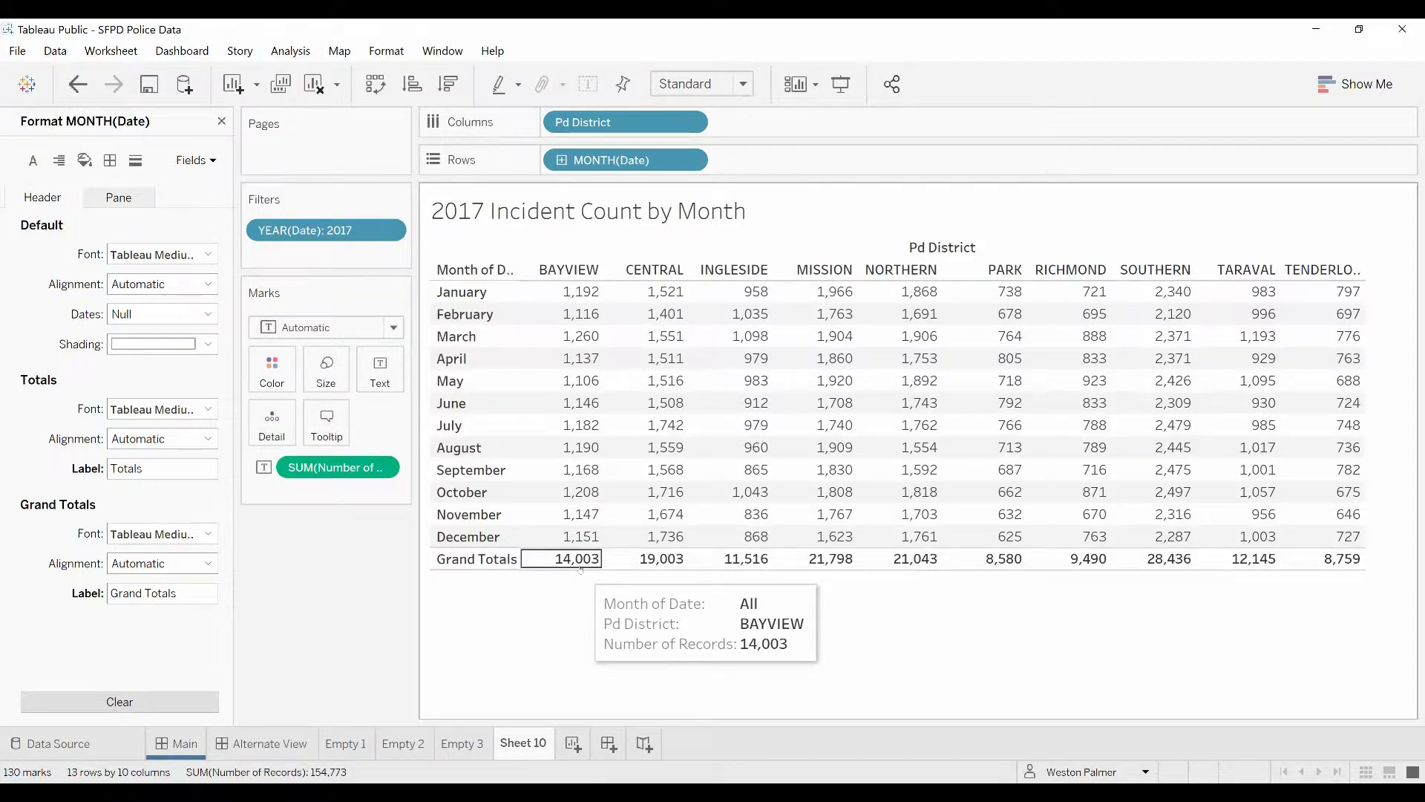
left_click(380, 468)
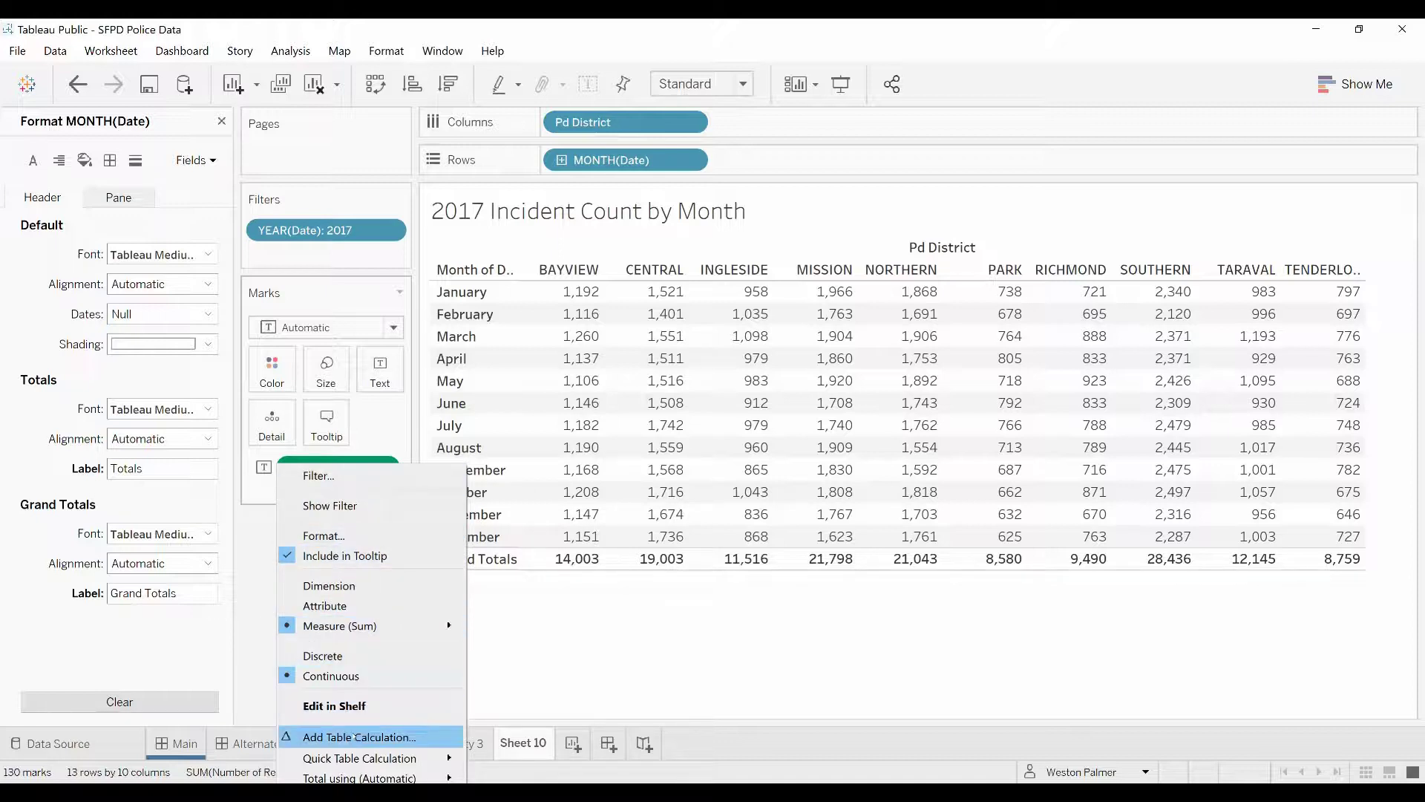
mouse_move(350, 779)
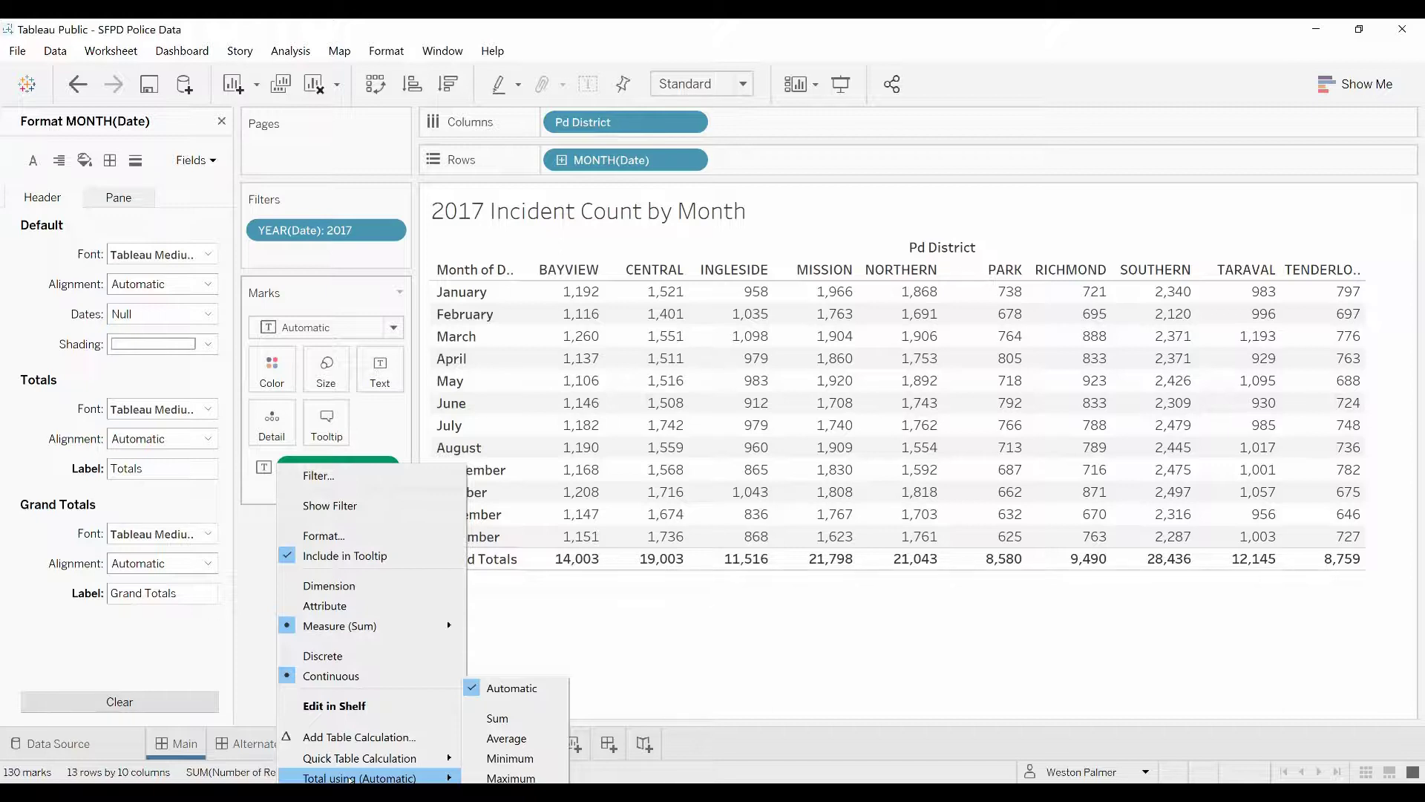
left_click(520, 737)
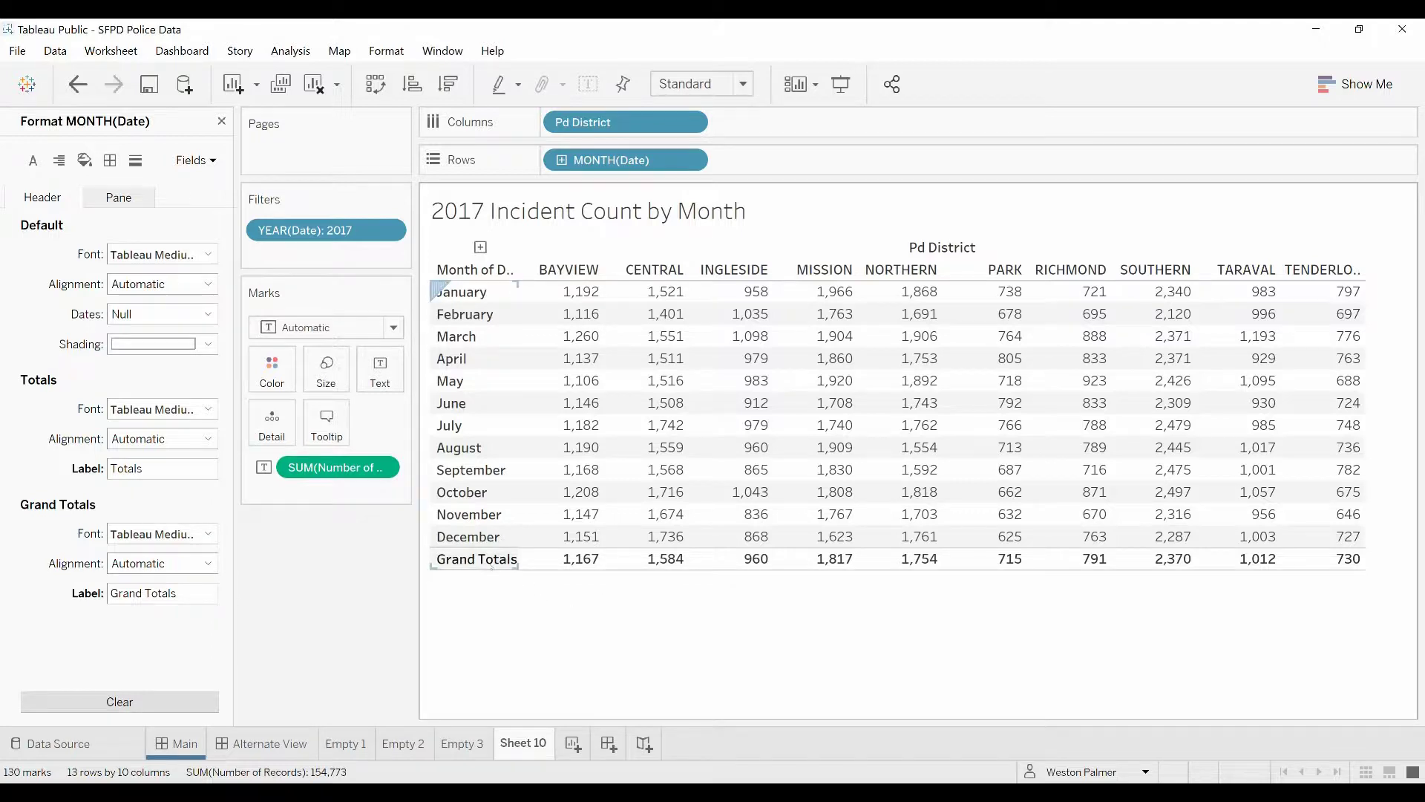
Relabel the Grand Totals row as '2017 Monthly Average'
right_click(490, 566)
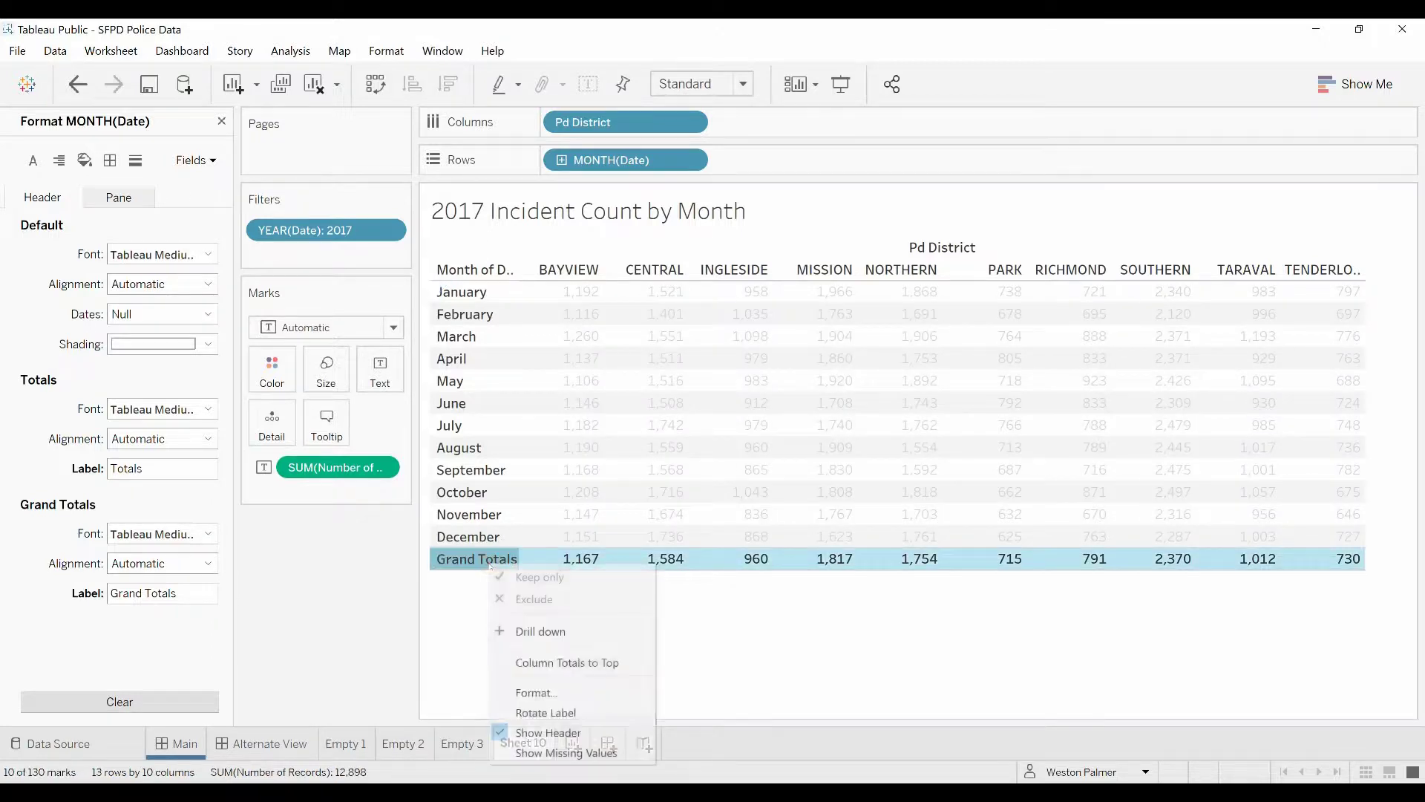
left_click(550, 692)
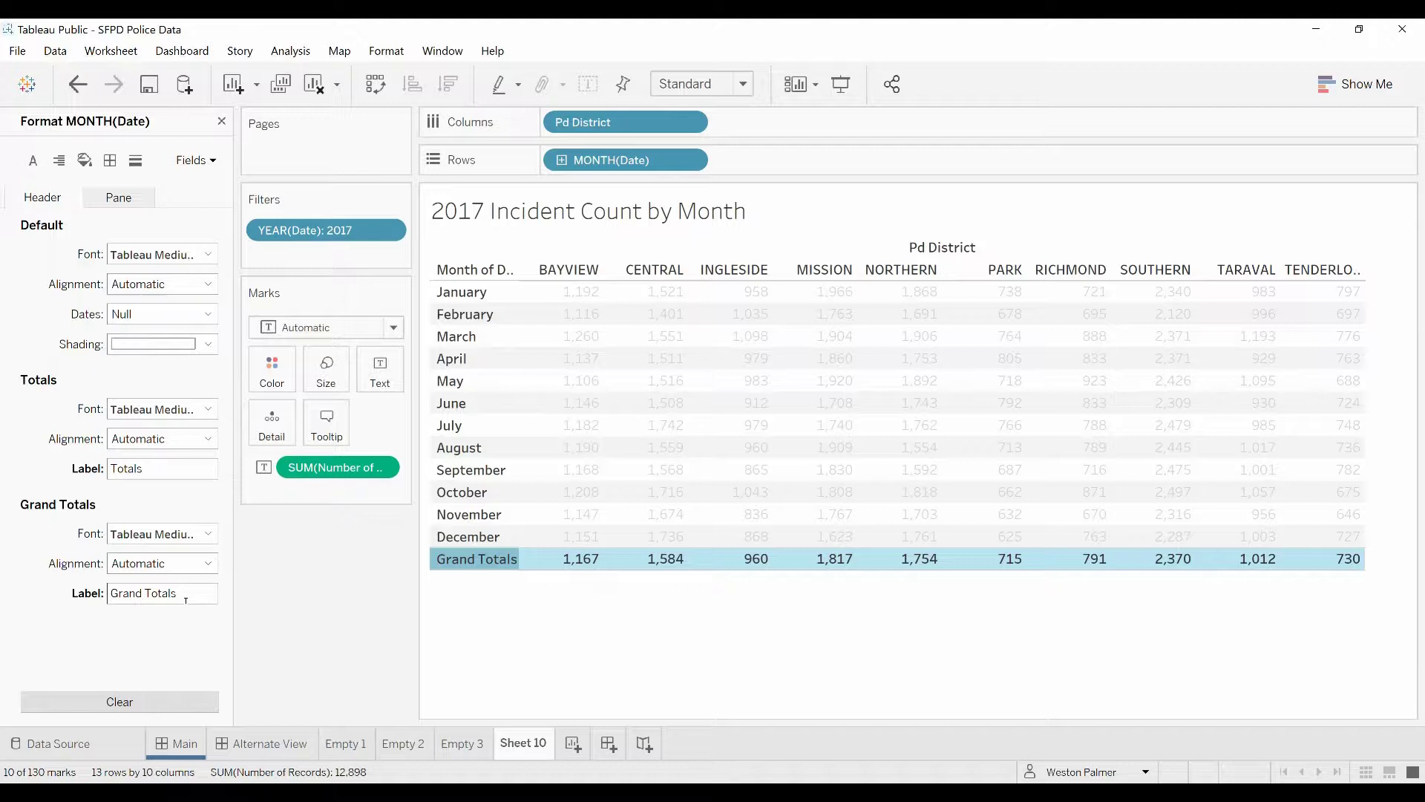
left_click_drag(186, 600, 107, 598)
type("2017")
type(" Monthly Average")
key("Return")
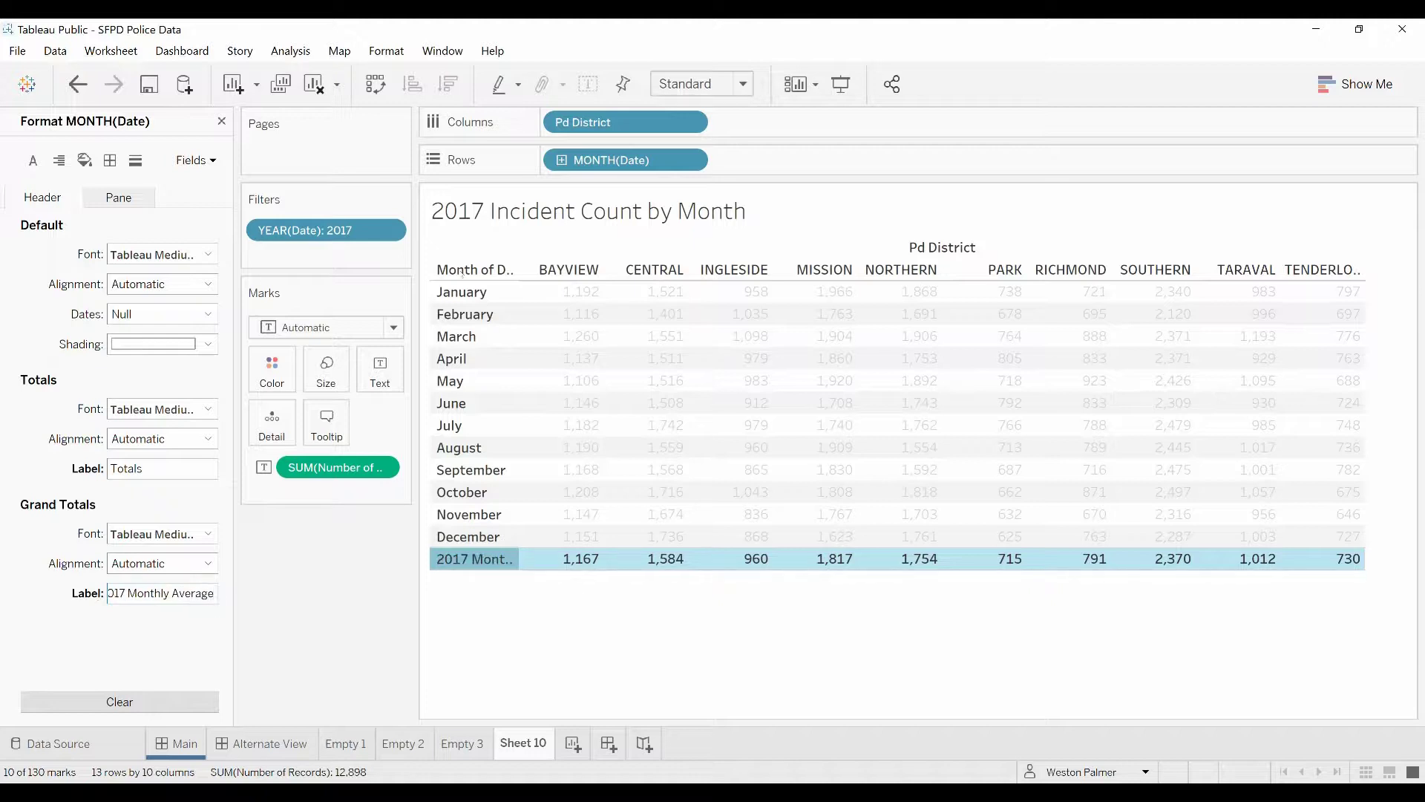
Widen the month row header to fit the new label and return to the Data pane
mouse_move(524, 291)
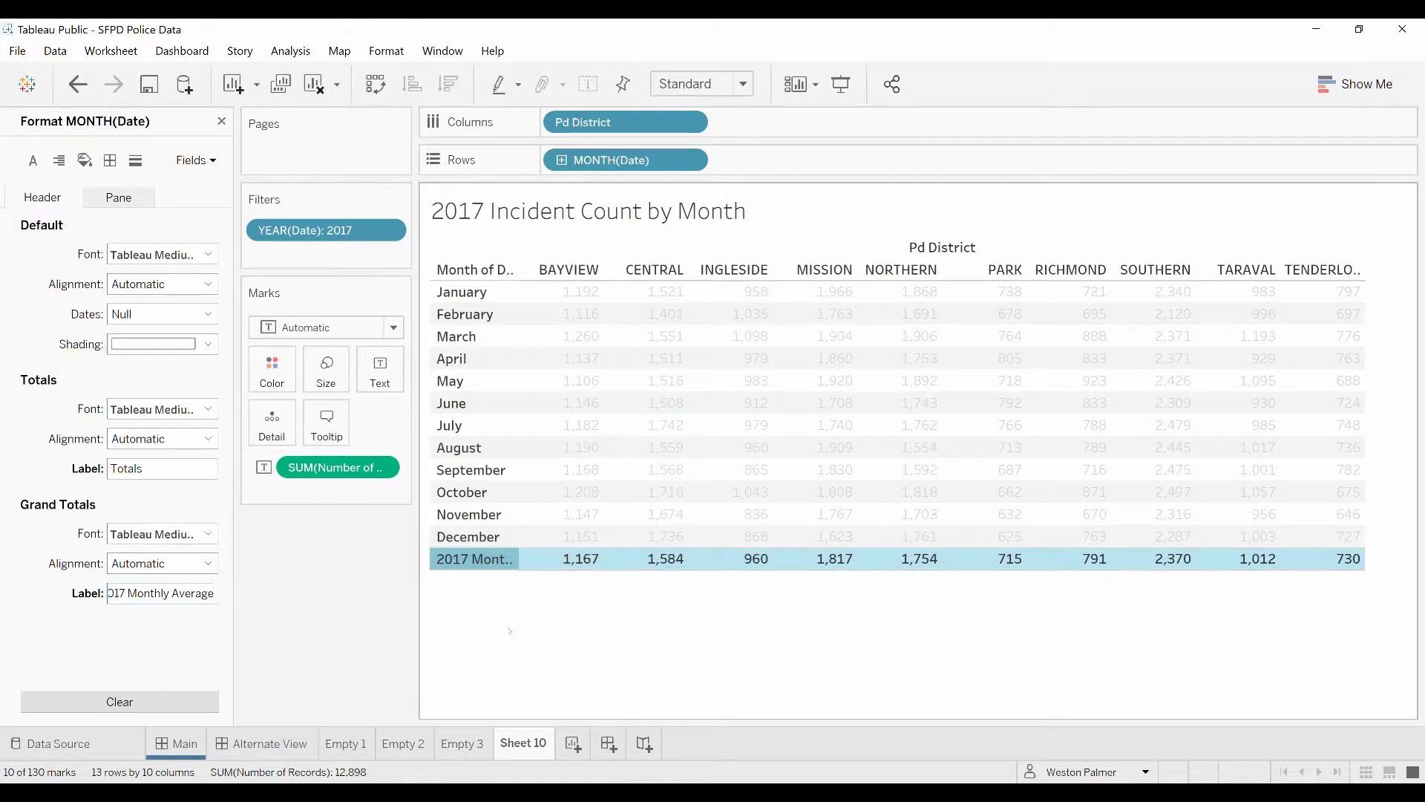
left_click(504, 597)
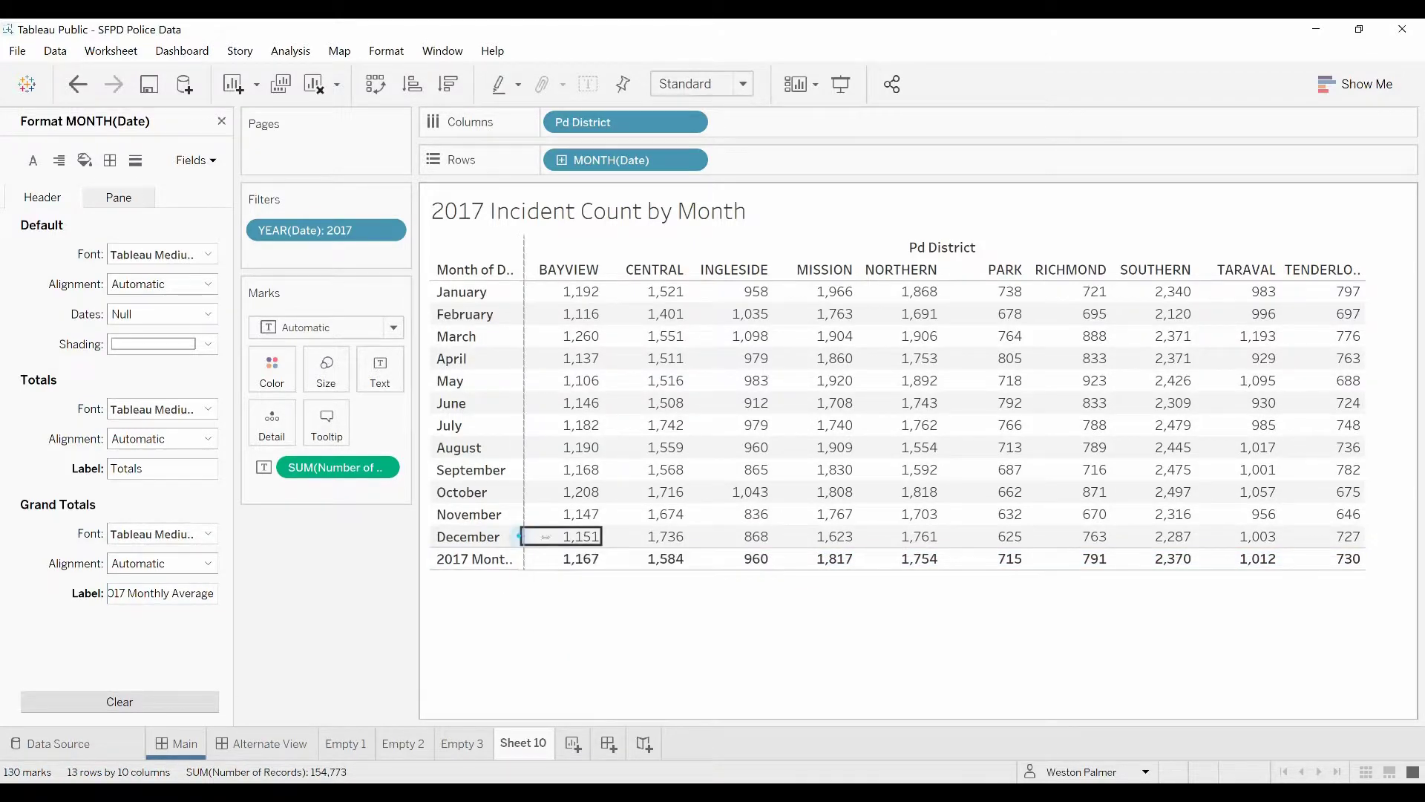
left_click_drag(595, 536, 595, 536)
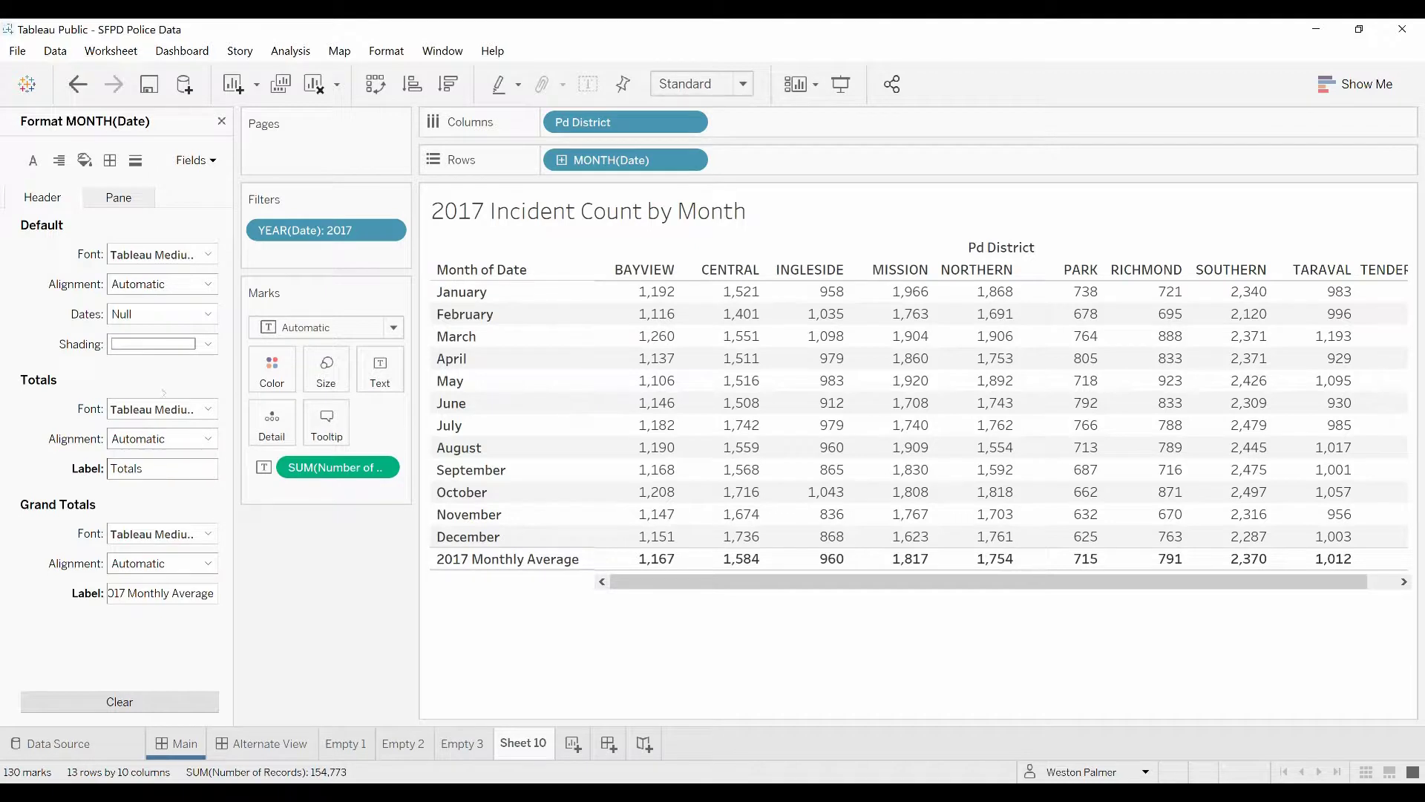
left_click(221, 121)
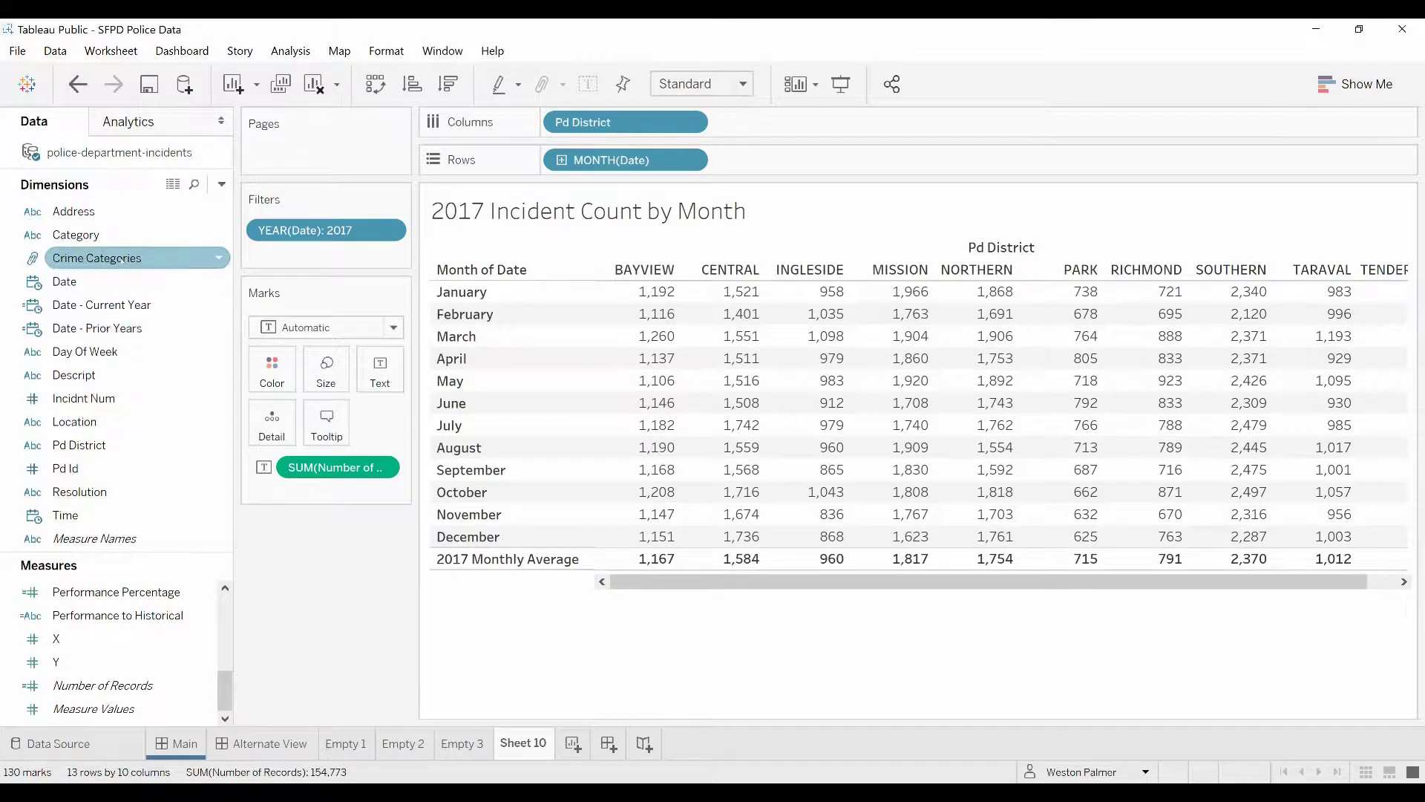
Group rows by Crime Categories before MONTH(Date) and label each category's totals 'Sub-Total'
left_click_drag(121, 259, 573, 161)
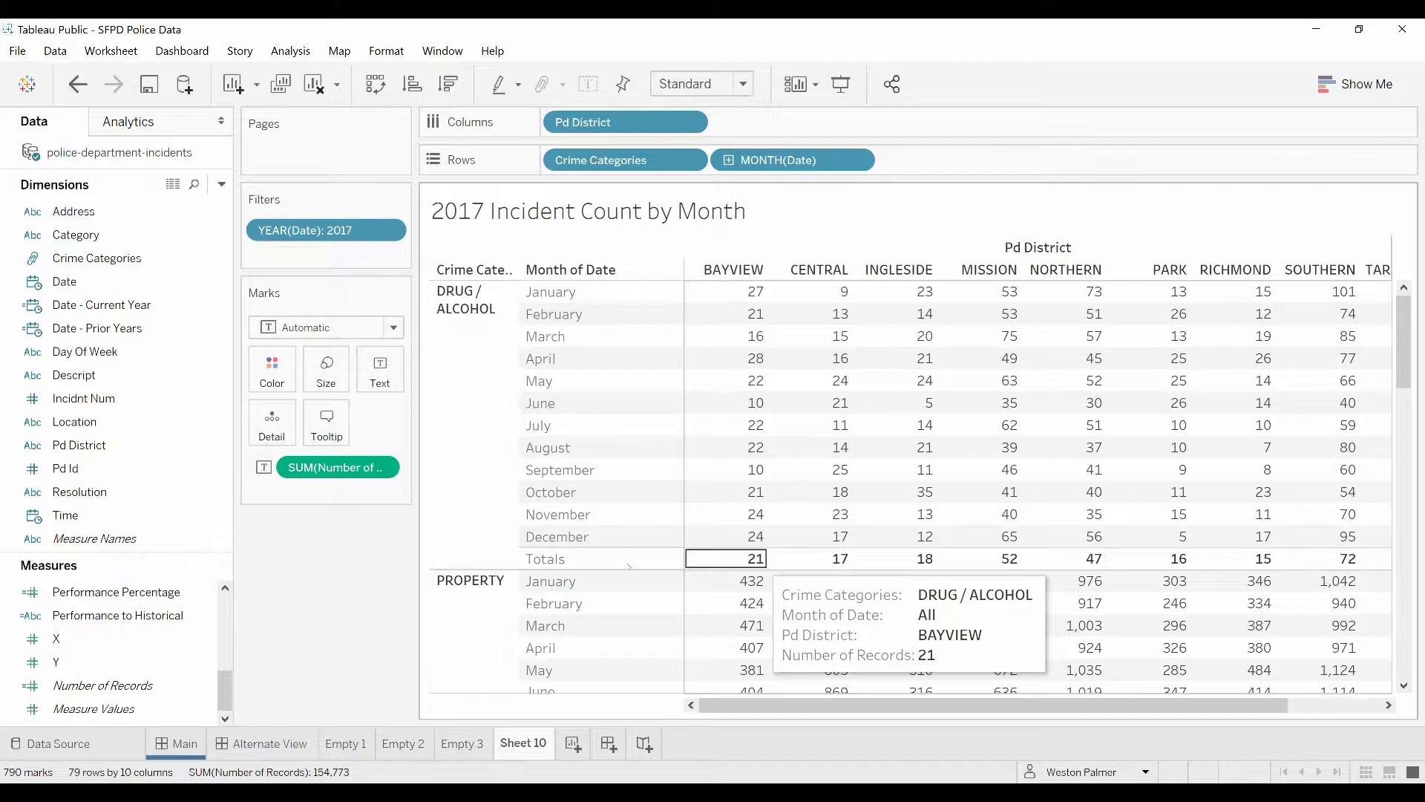
left_click(560, 558)
right_click(561, 558)
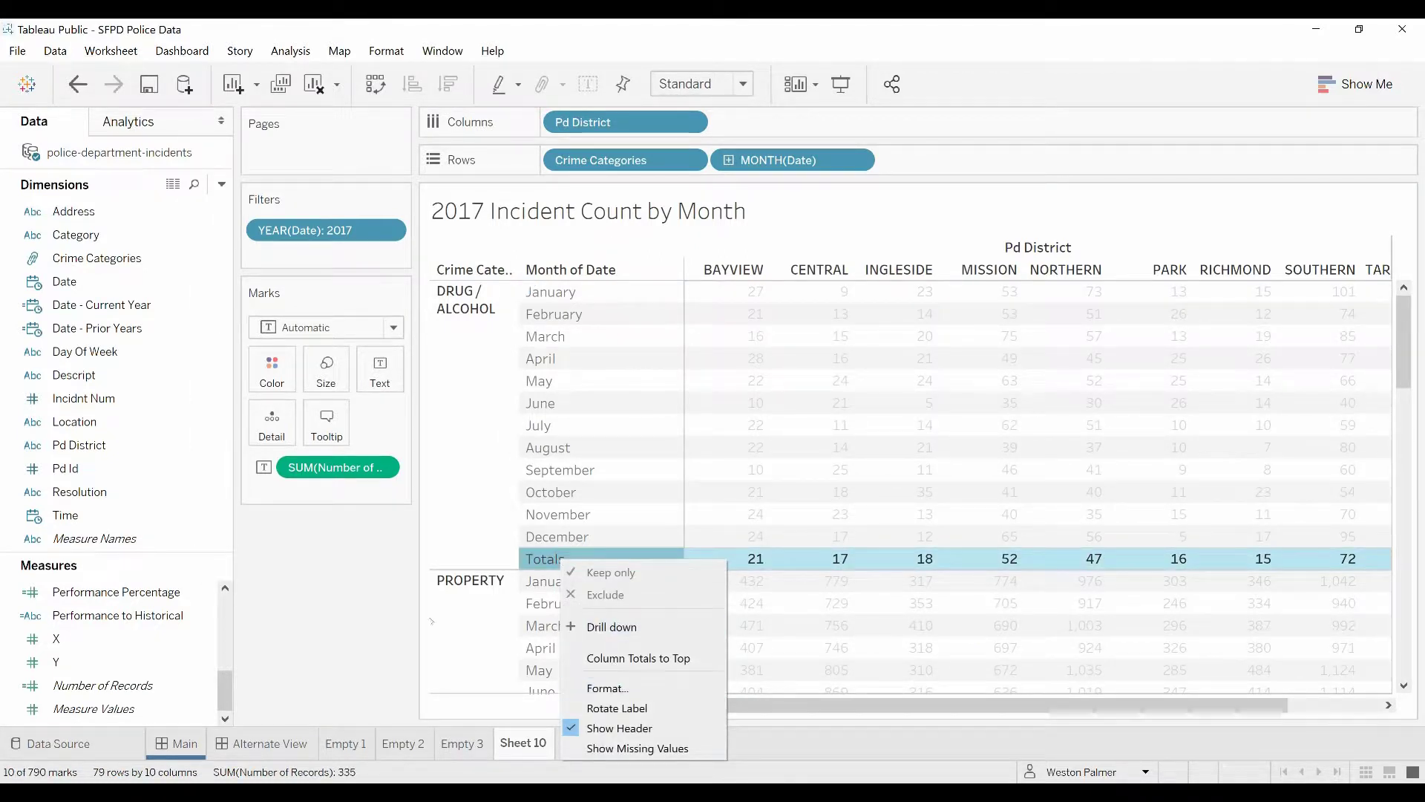
left_click(607, 688)
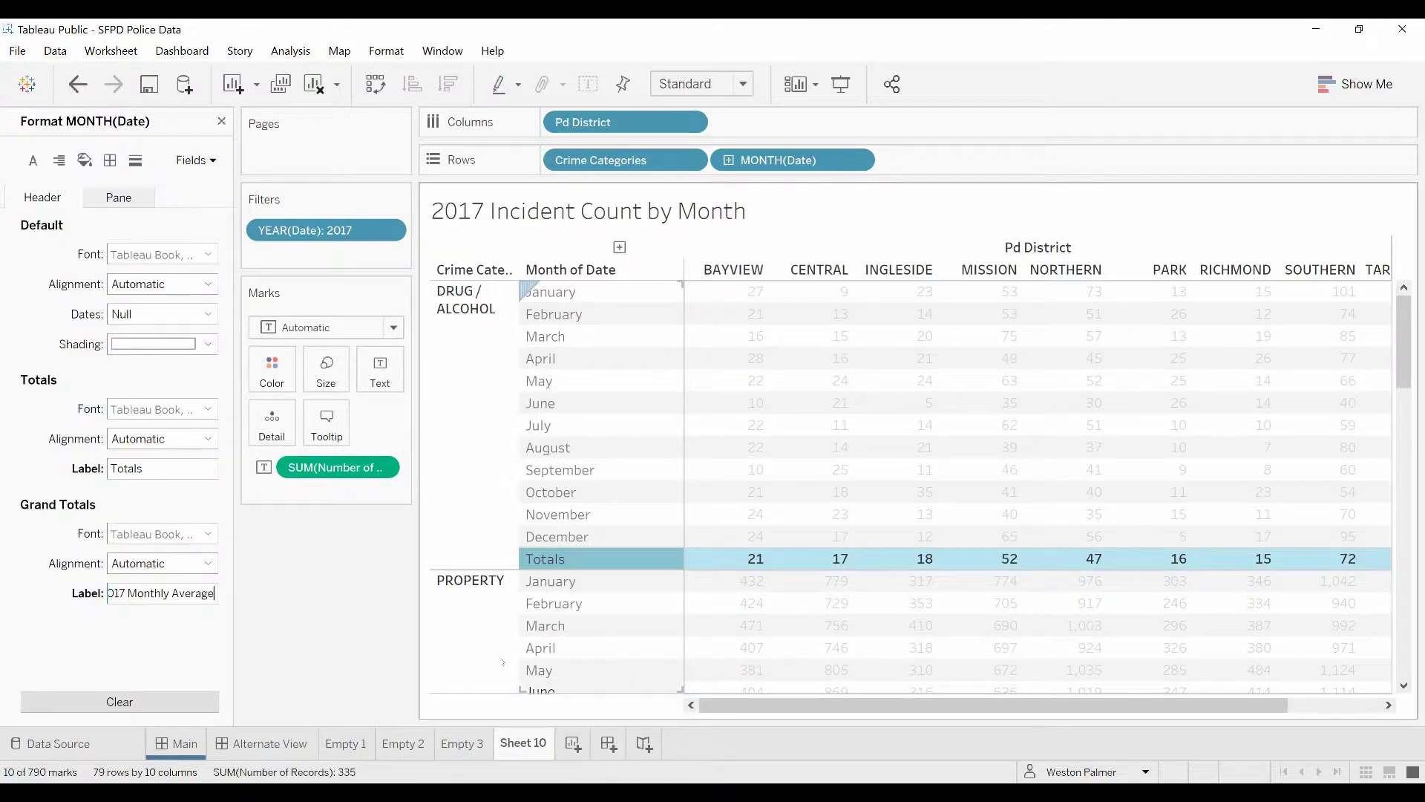
left_click(156, 472)
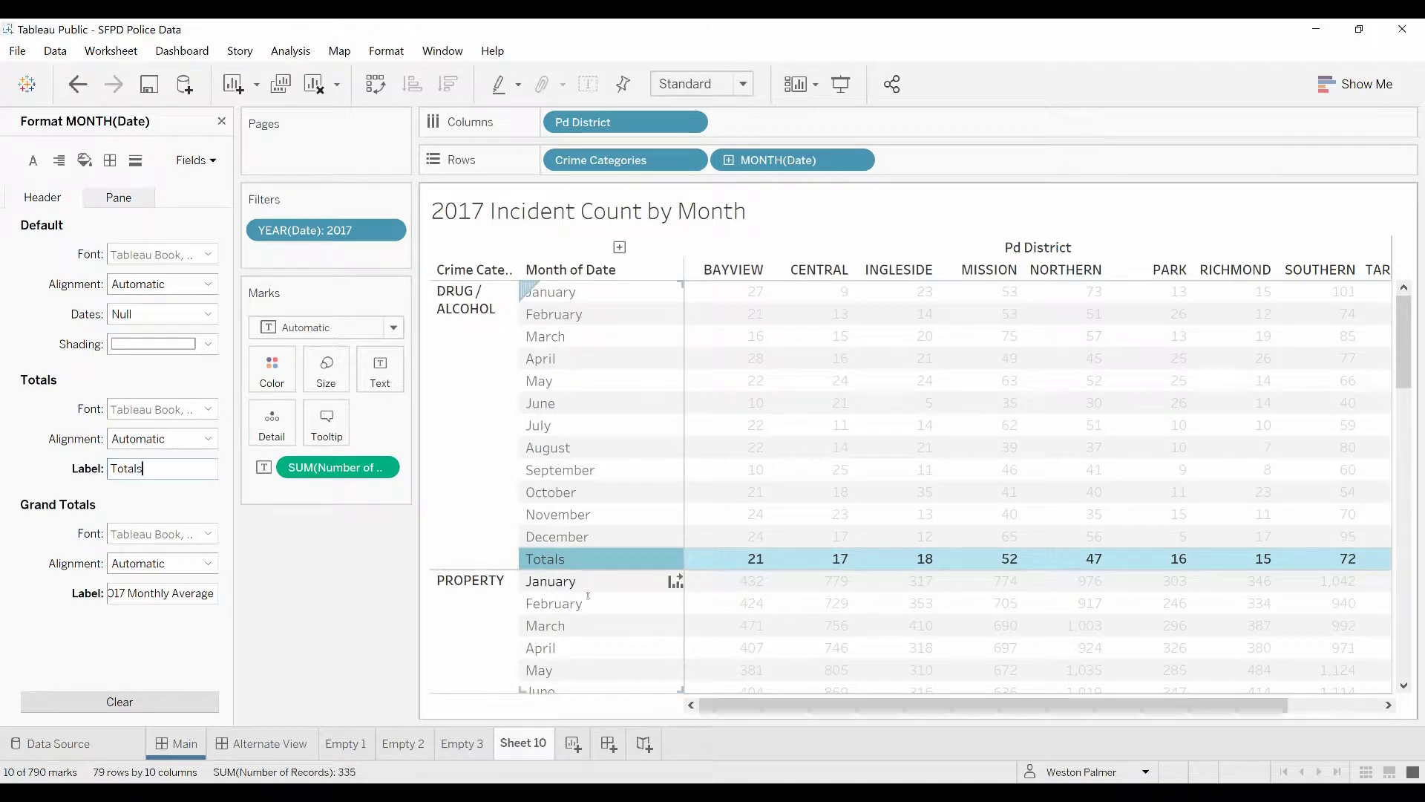
left_click_drag(108, 469, 149, 470)
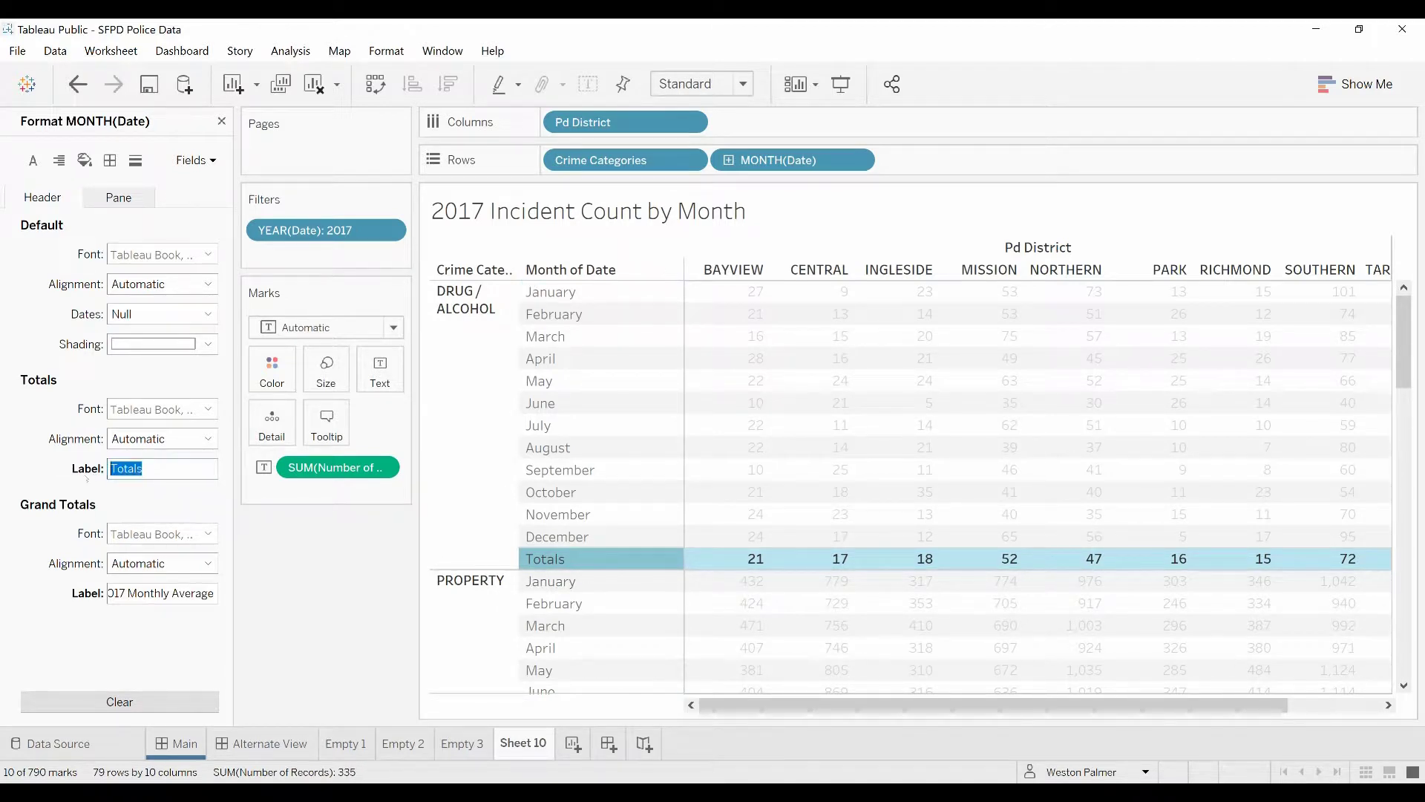
type("Sub")
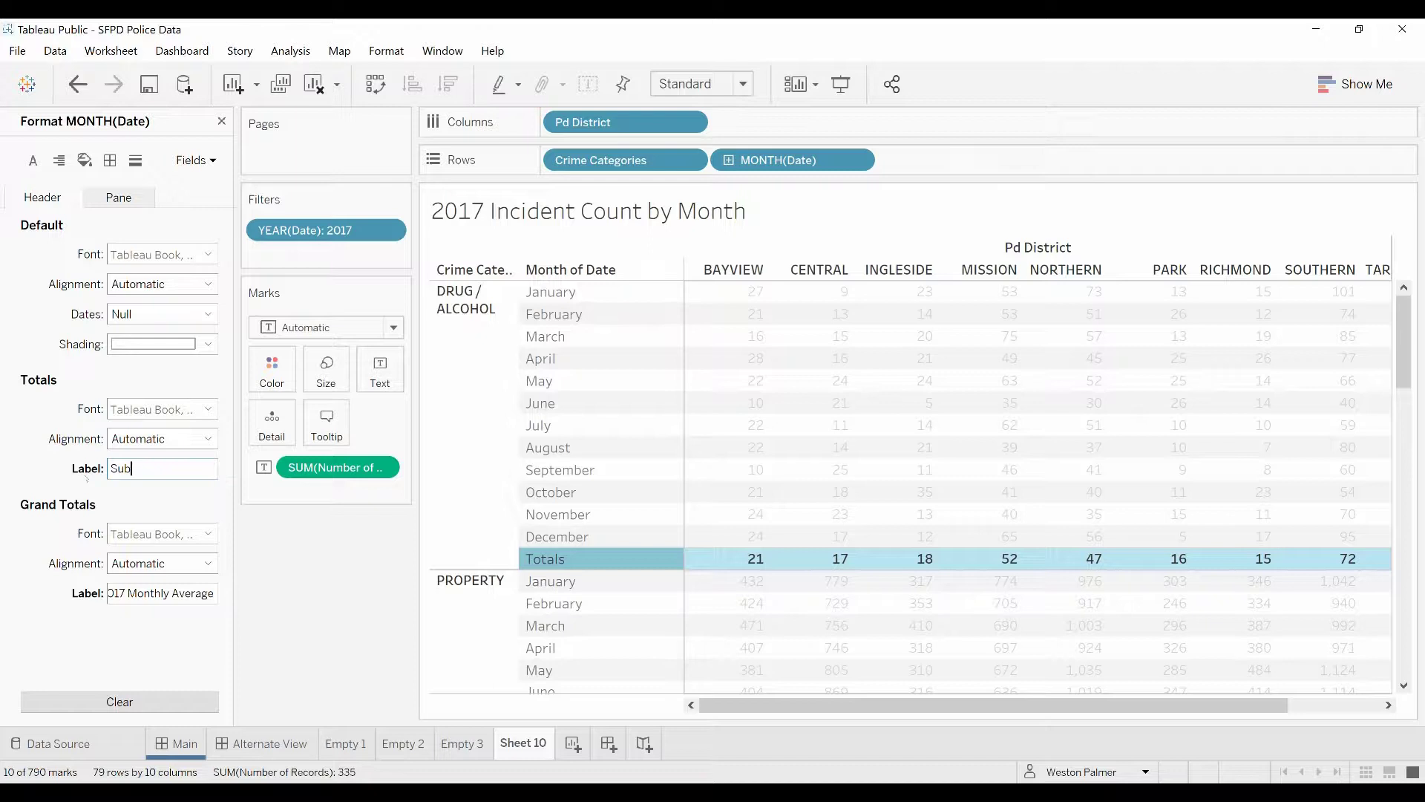
type("-Total")
key("Return")
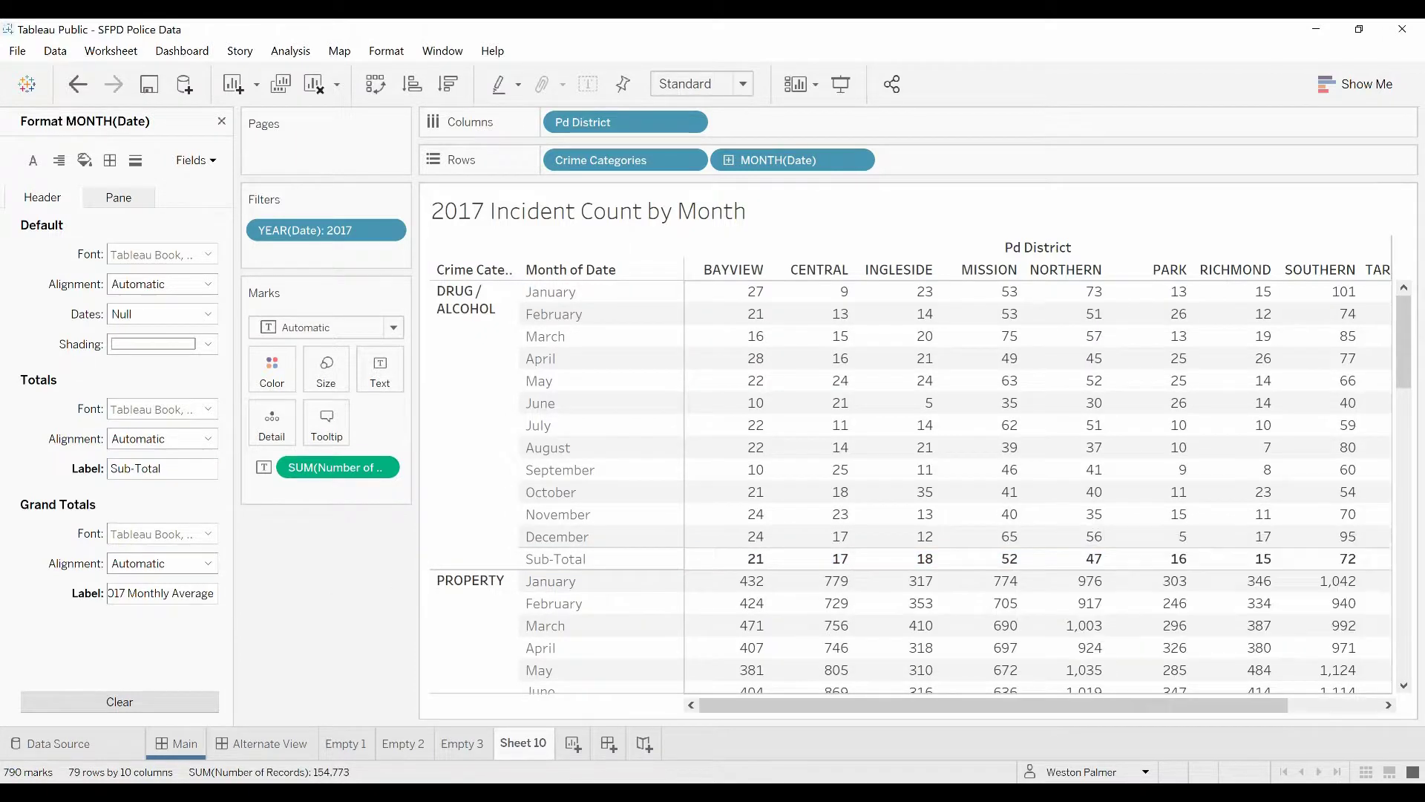
Show the Format pane's shading settings and bring up the DRUG / ALCOHOL Sub-Total row options
left_click_drag(1404, 343, 1403, 390)
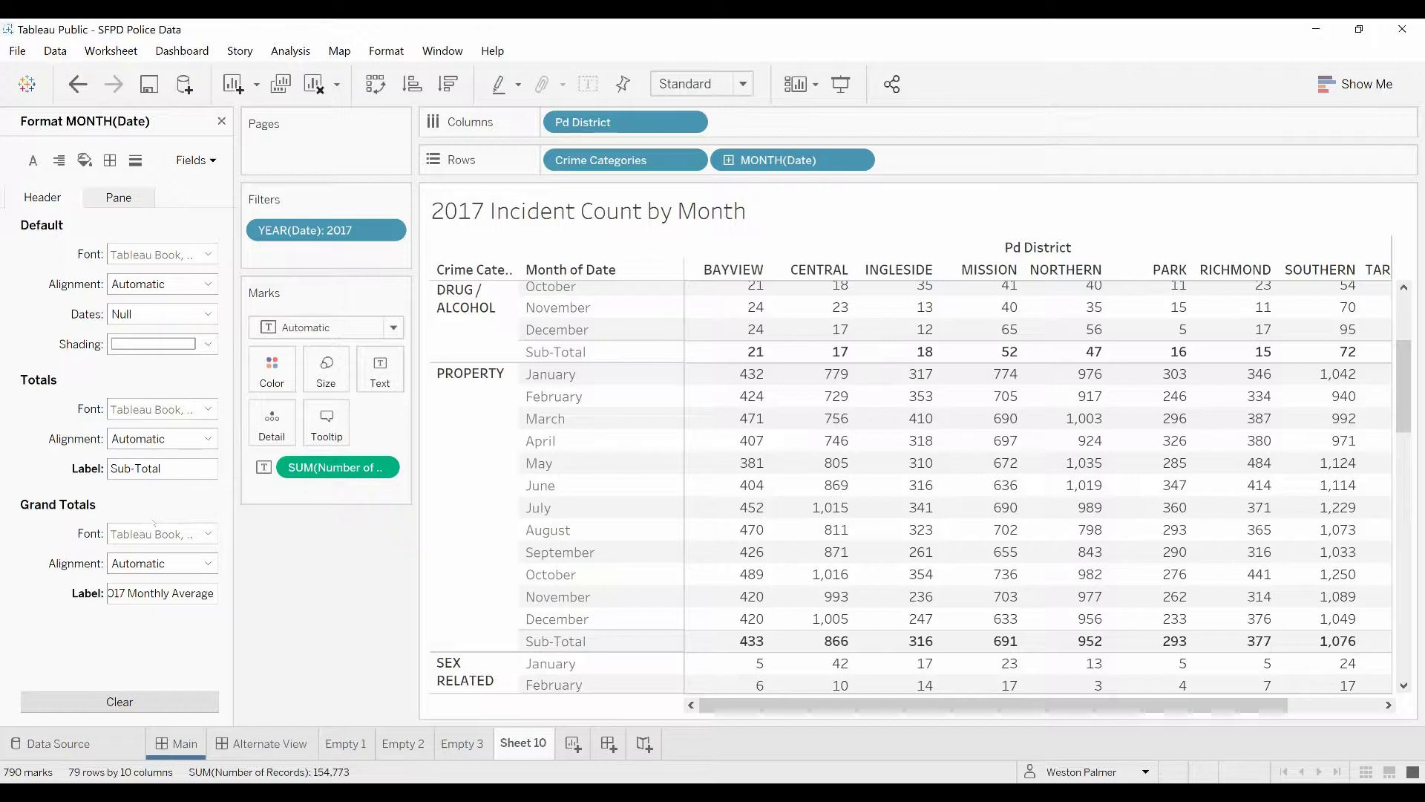
left_click(85, 160)
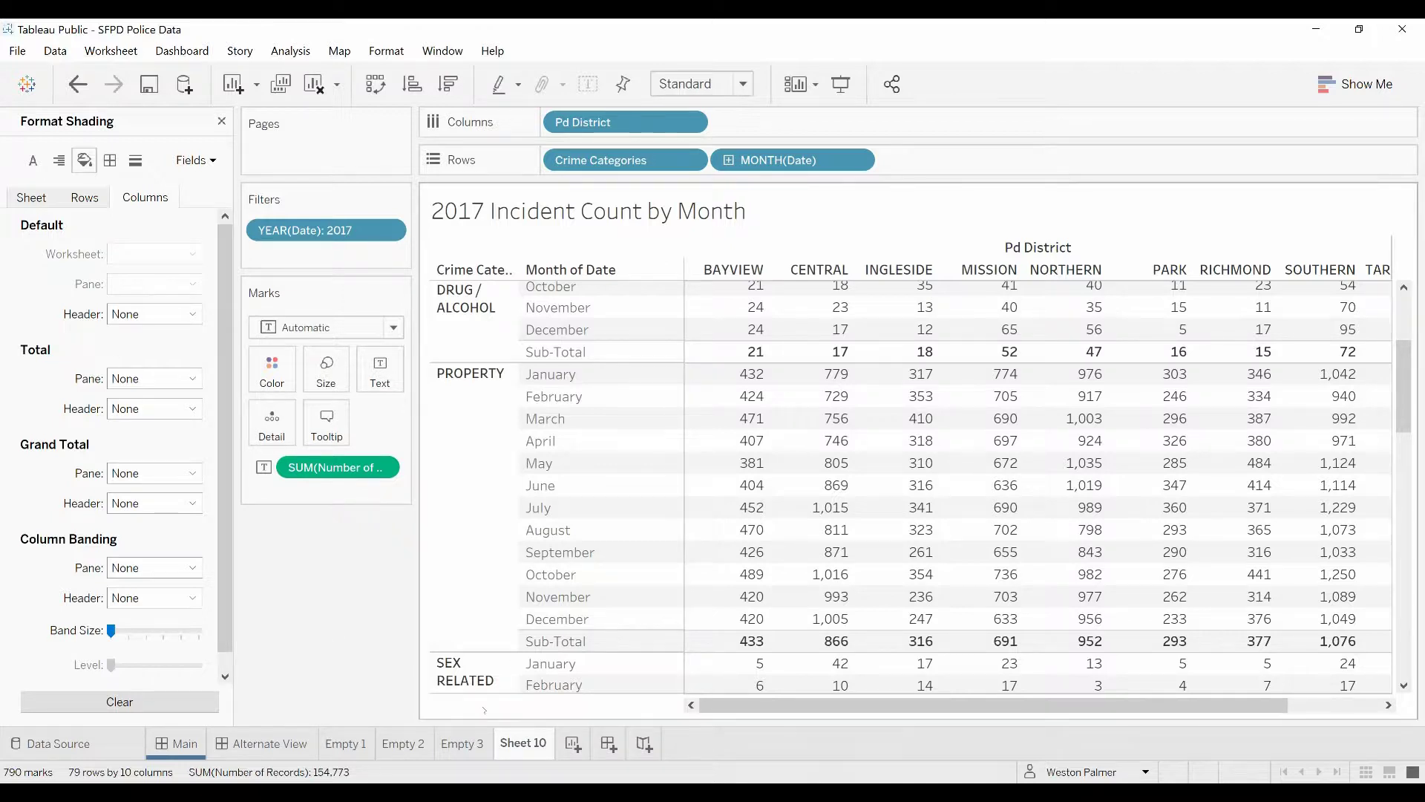
right_click(560, 352)
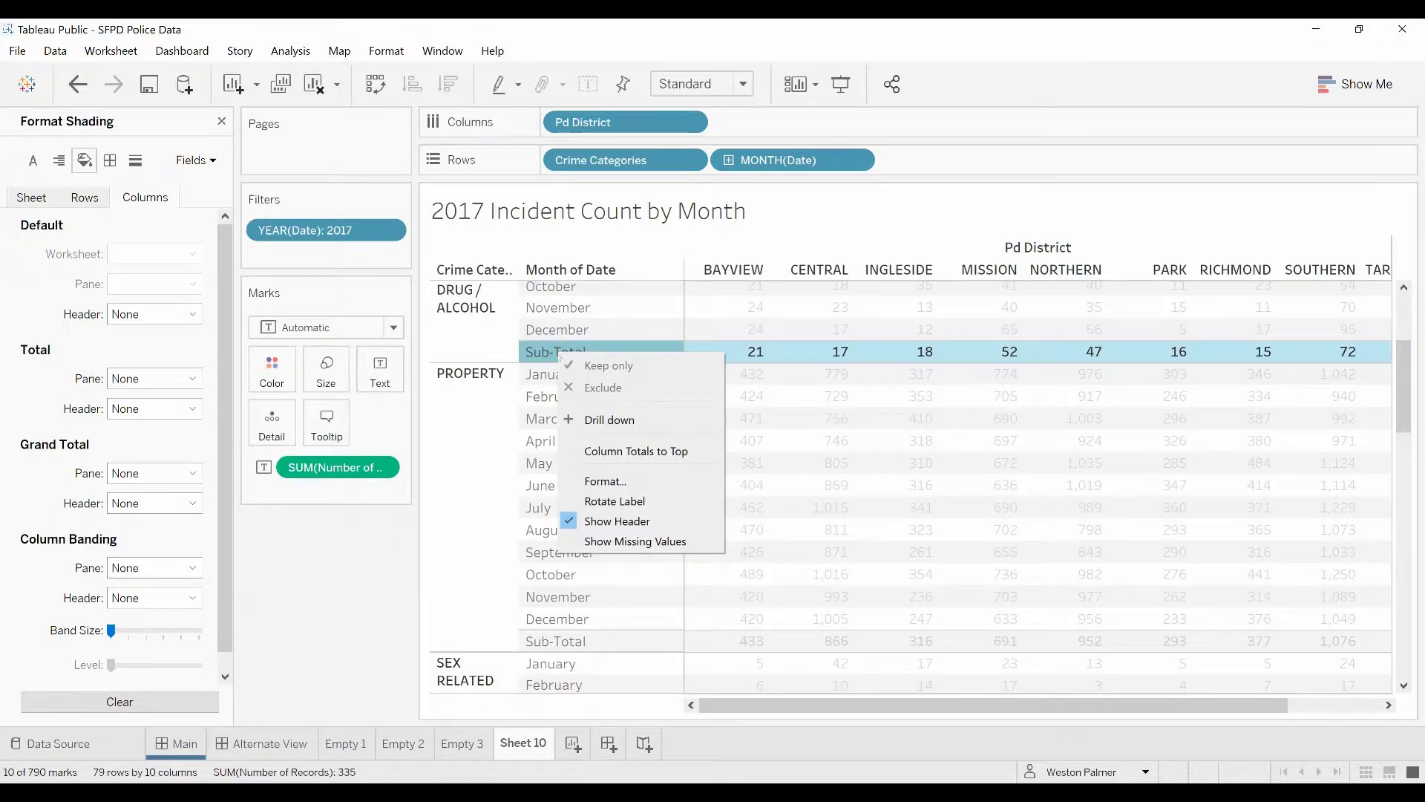
Shade the column Total pane and header light grey
left_click(595, 481)
left_click(192, 379)
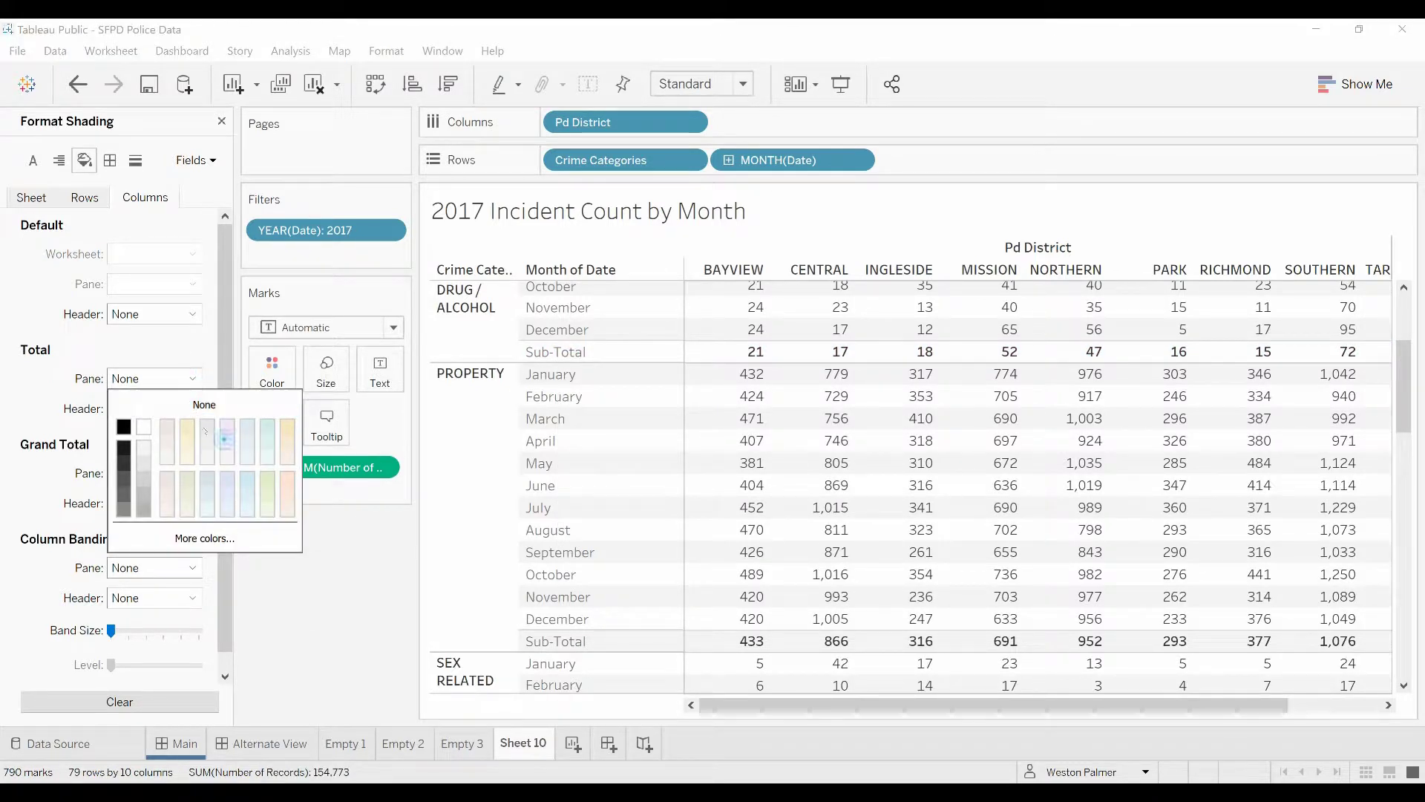
left_click(207, 432)
left_click(192, 410)
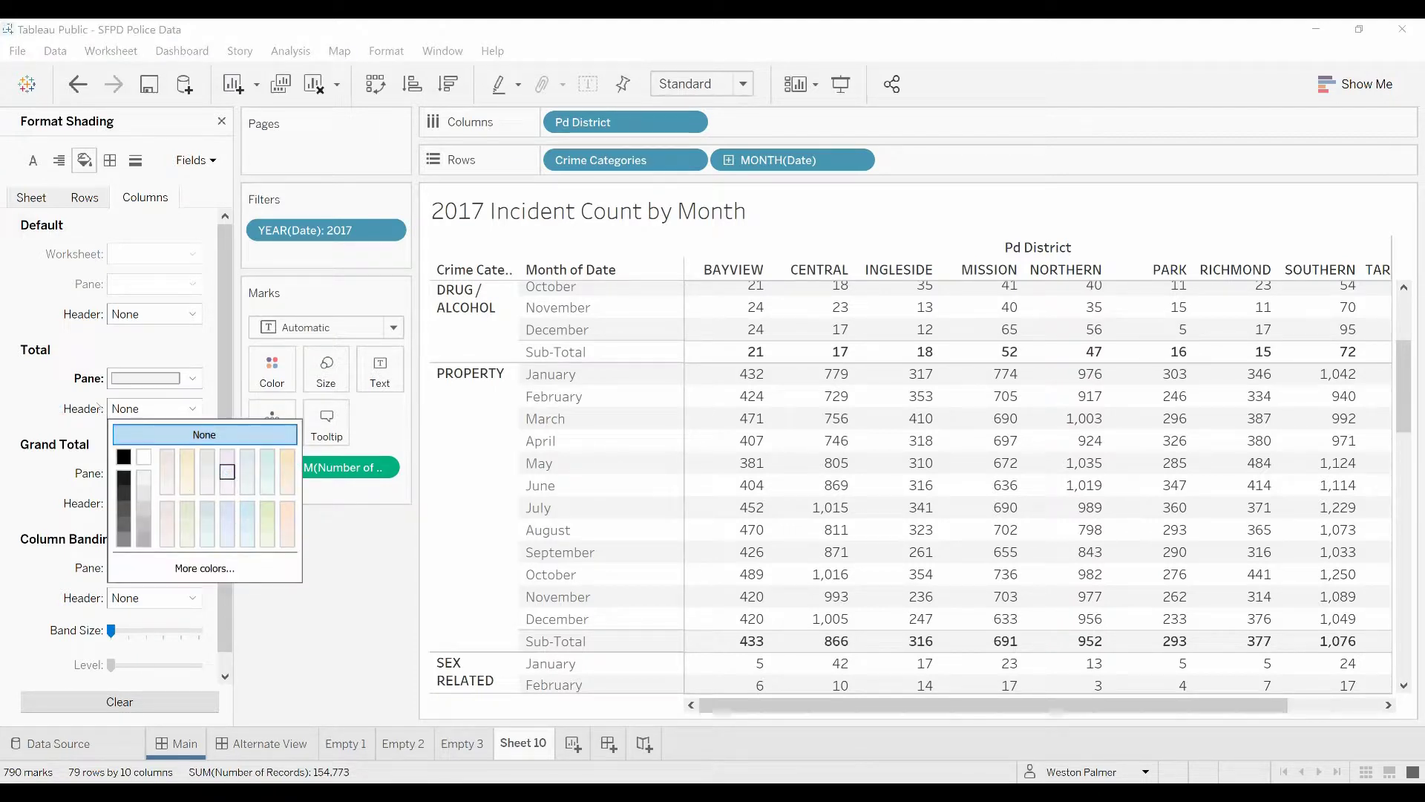
left_click(202, 481)
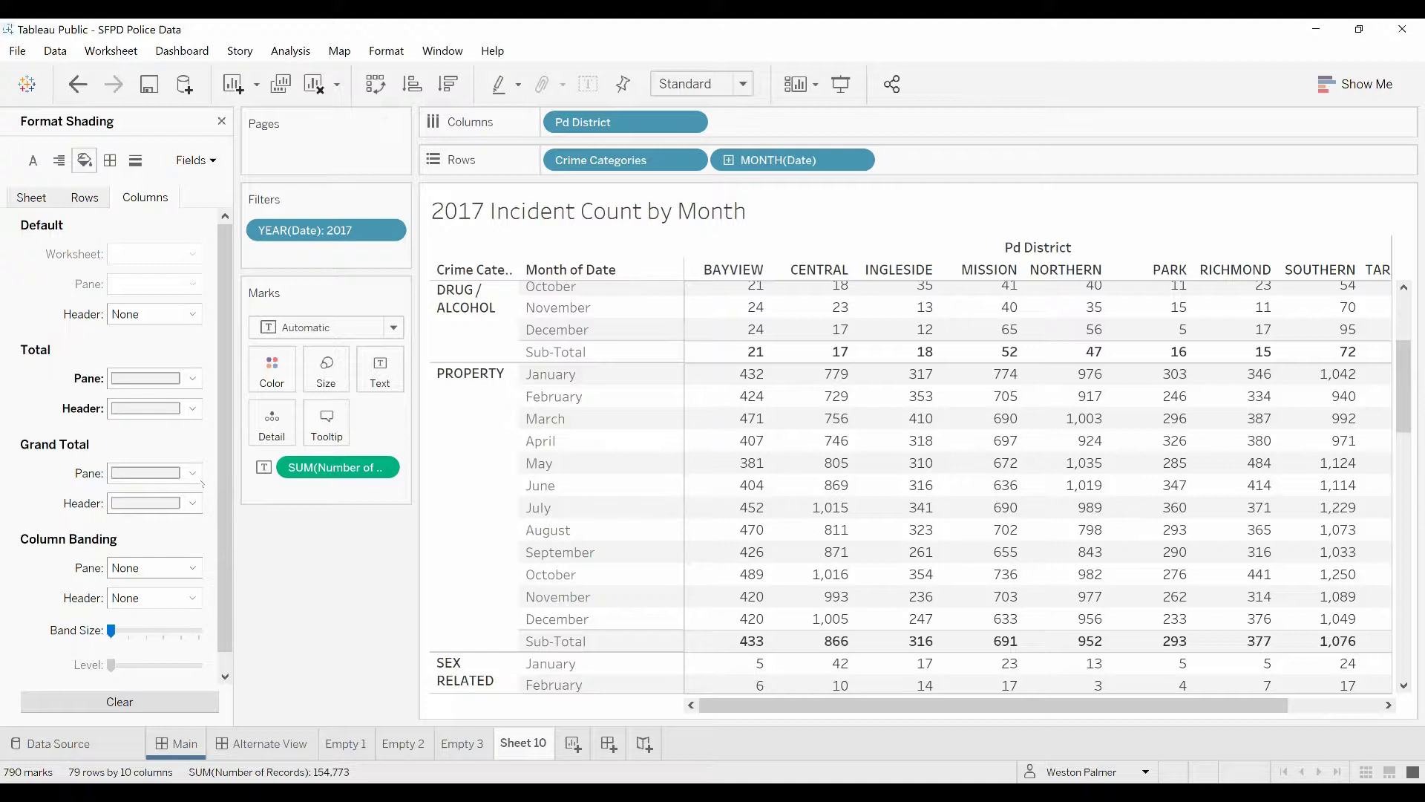
Tint the column Grand Total pane and header pale cream
left_click(195, 473)
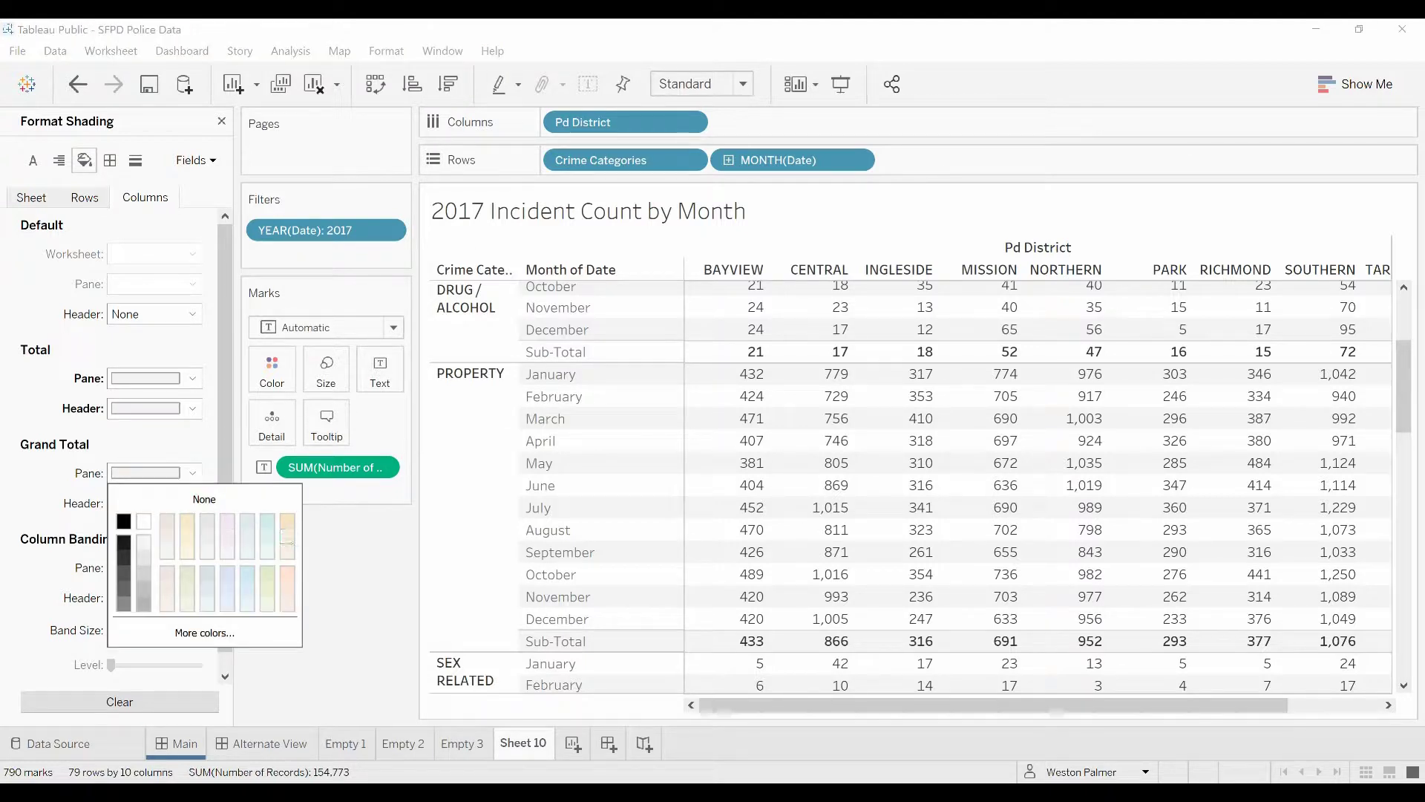
left_click(287, 540)
left_click(193, 503)
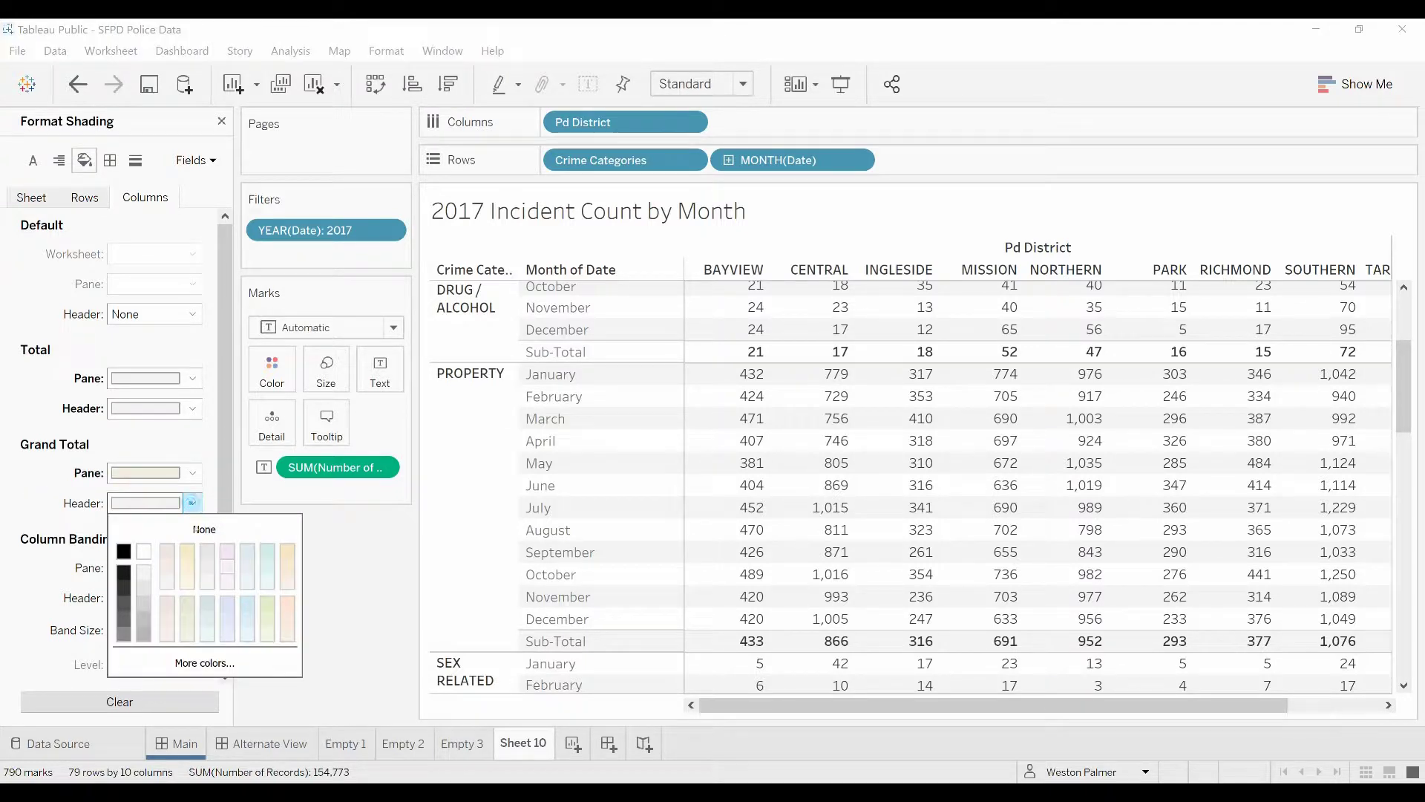
left_click(286, 566)
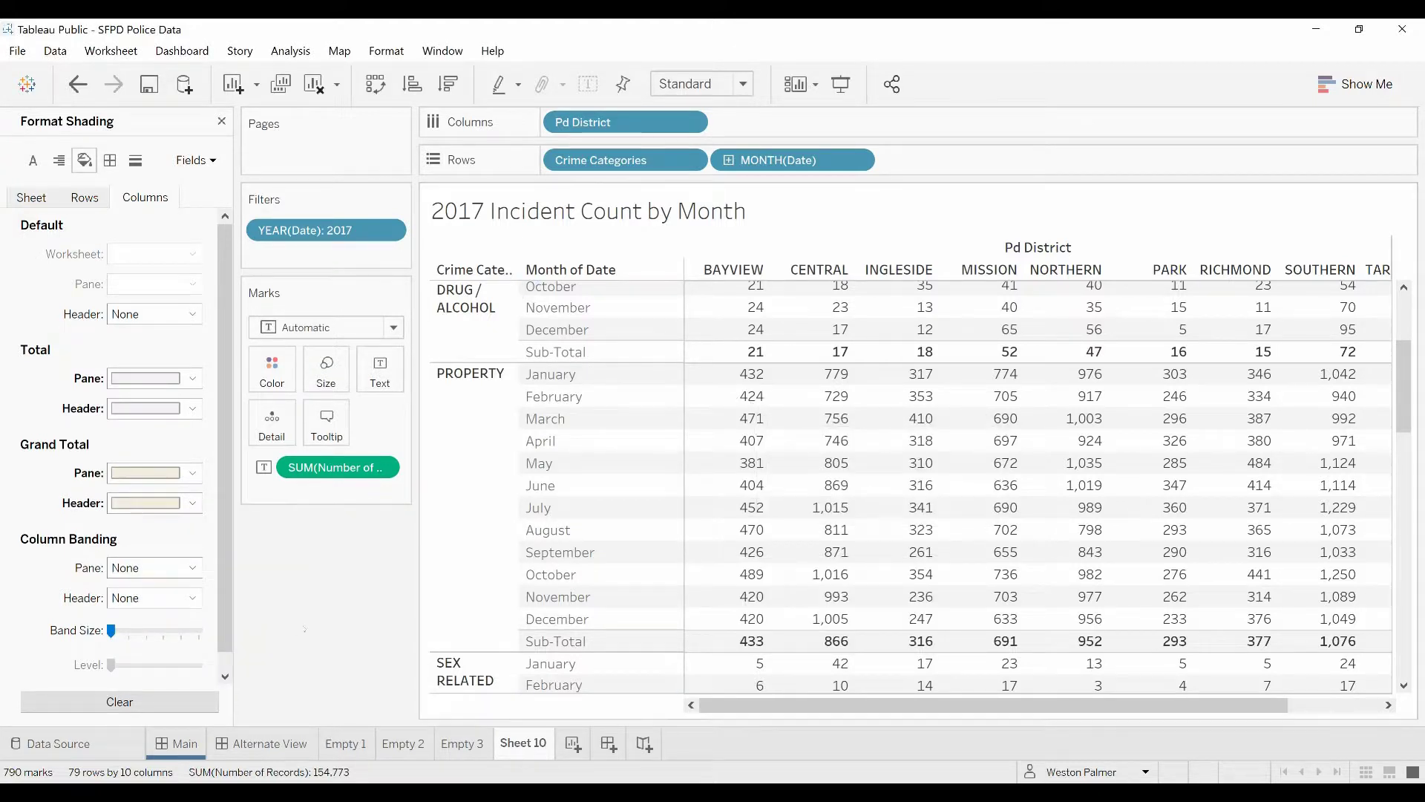
scroll(881, 585, "down", 3)
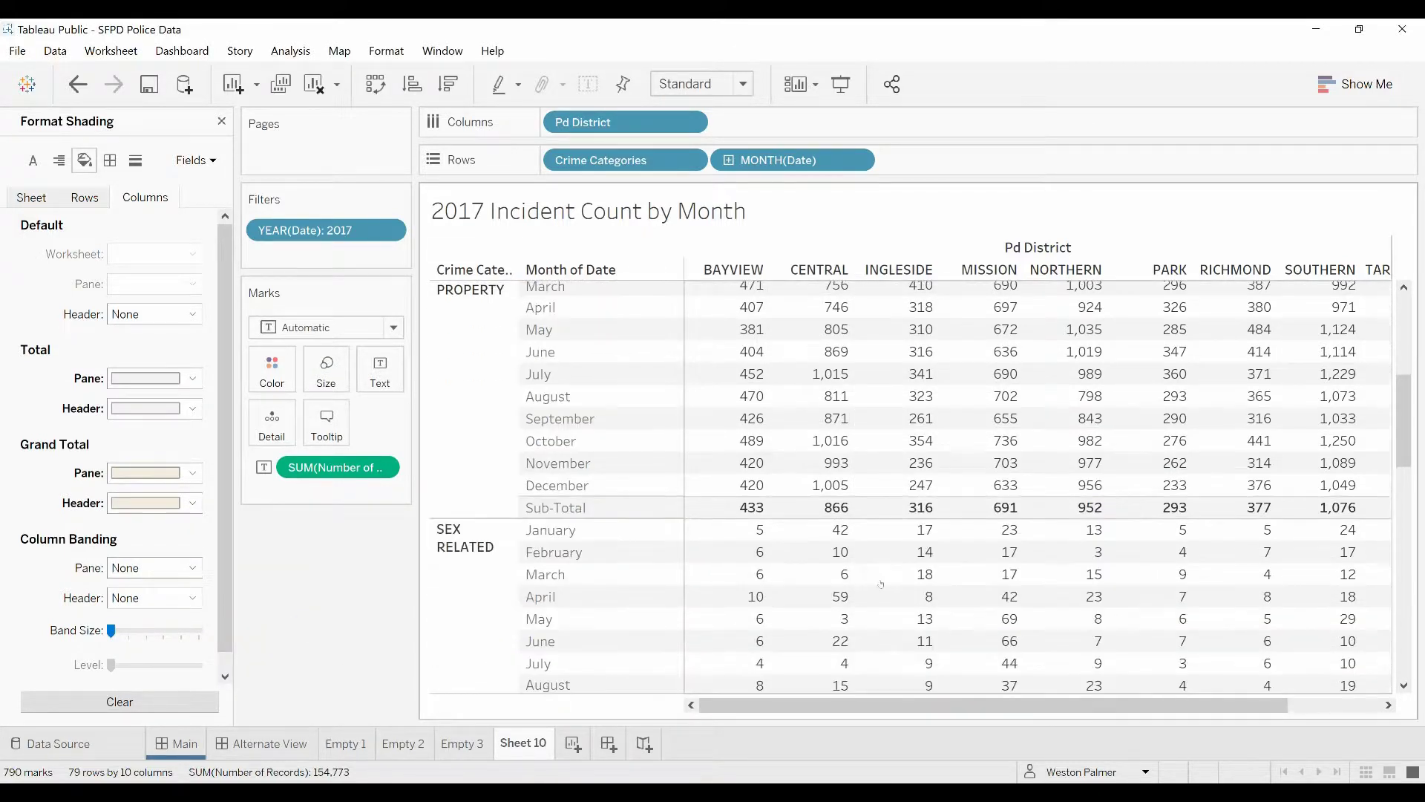
scroll(882, 585, "down", 1)
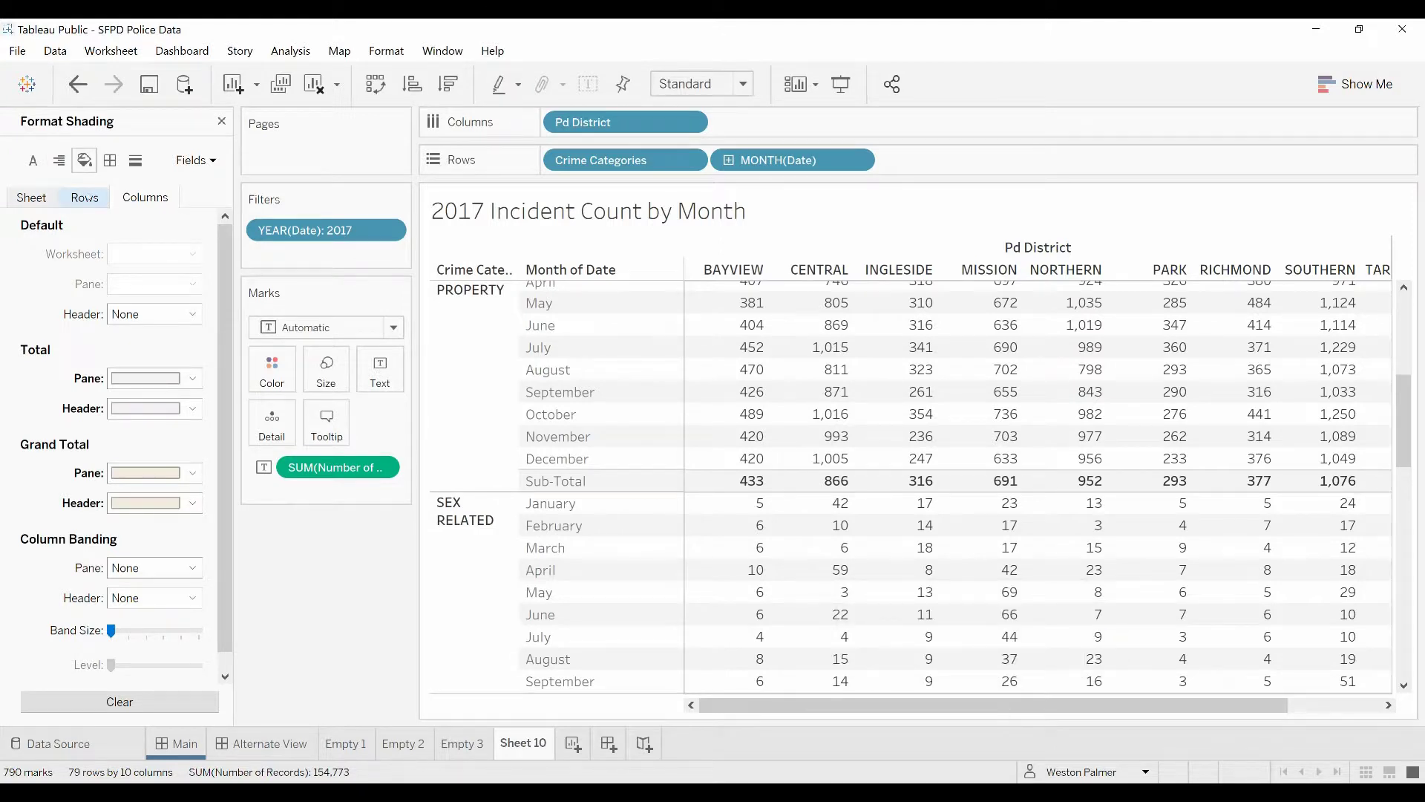
Tint the row Grand Total pane and header cream in the Rows shading settings
left_click(84, 198)
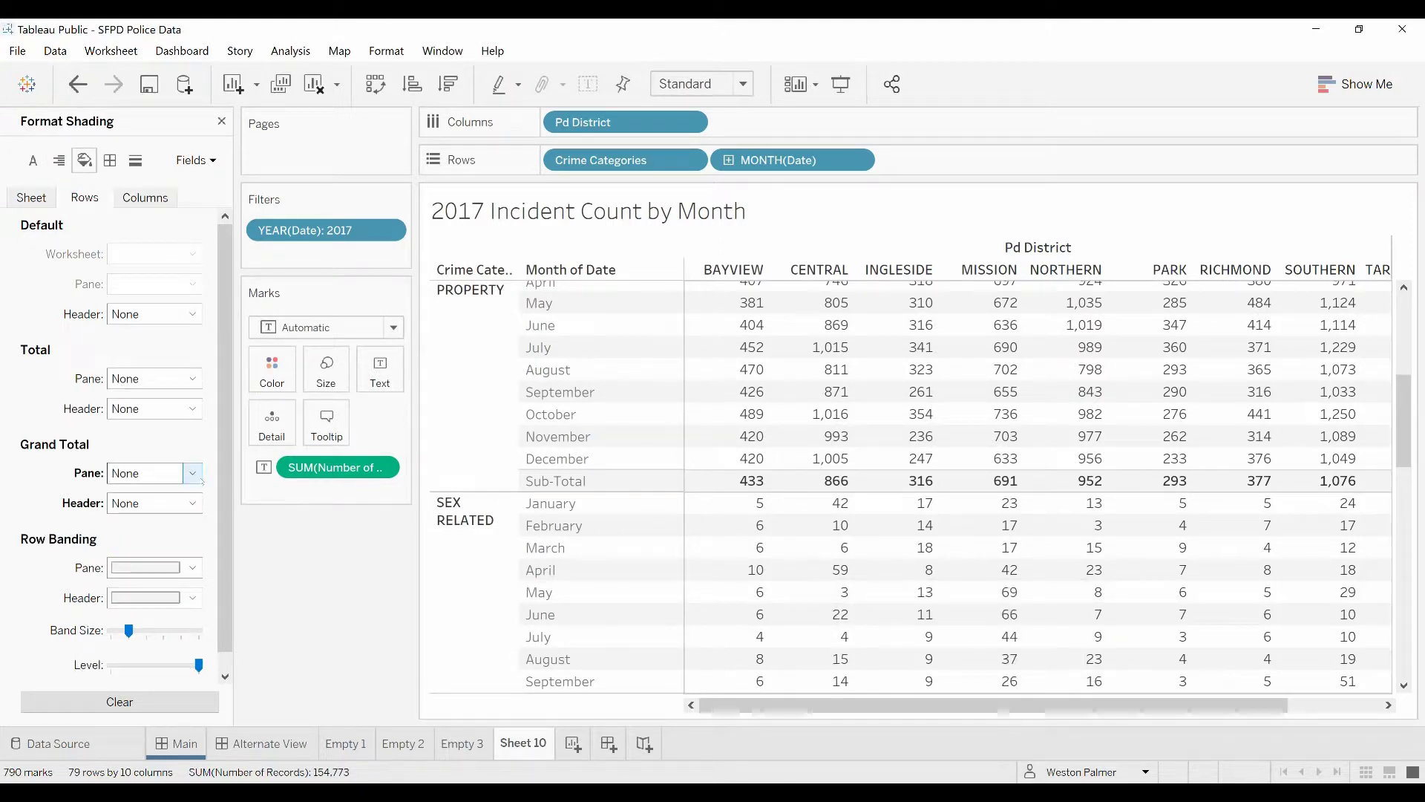
left_click(195, 474)
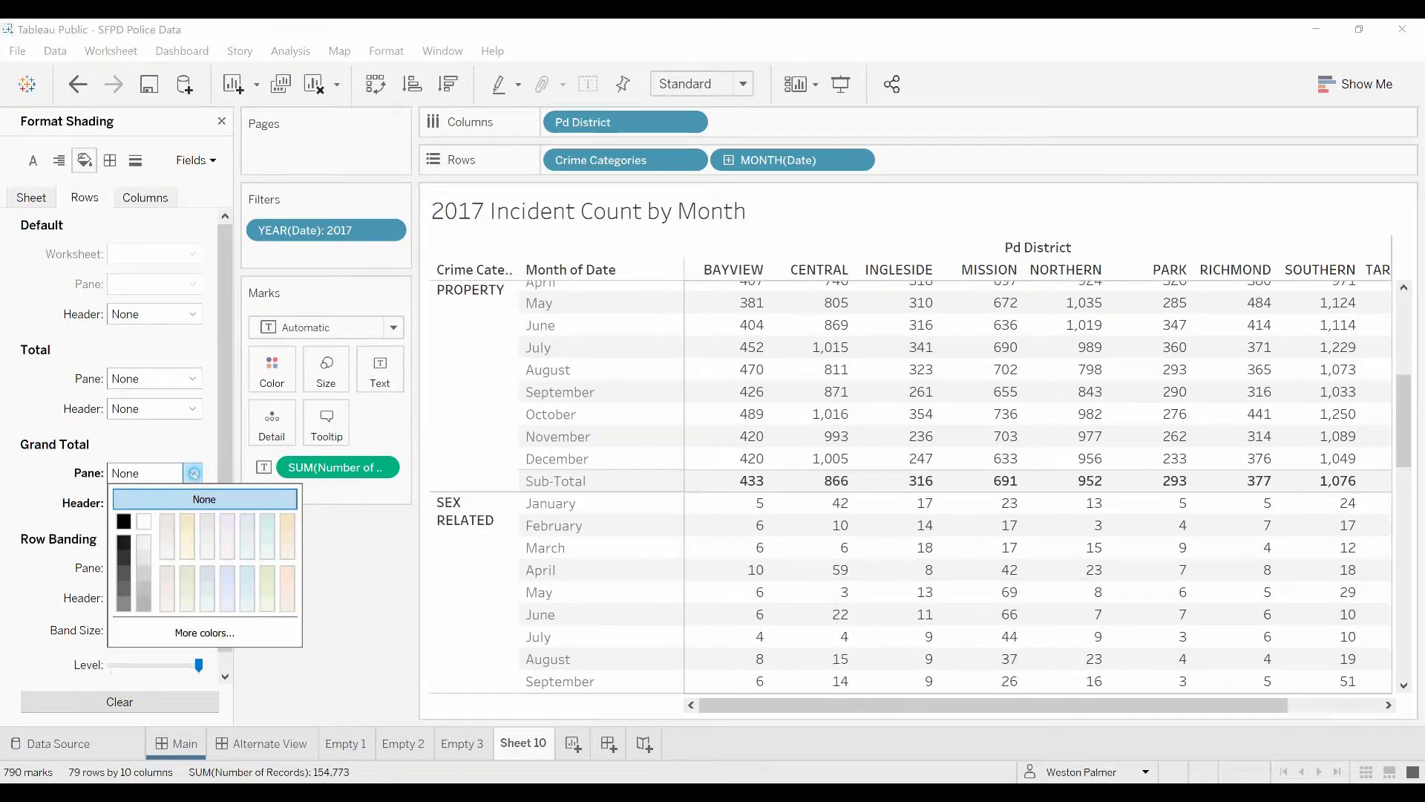
left_click(51, 505)
left_click(192, 503)
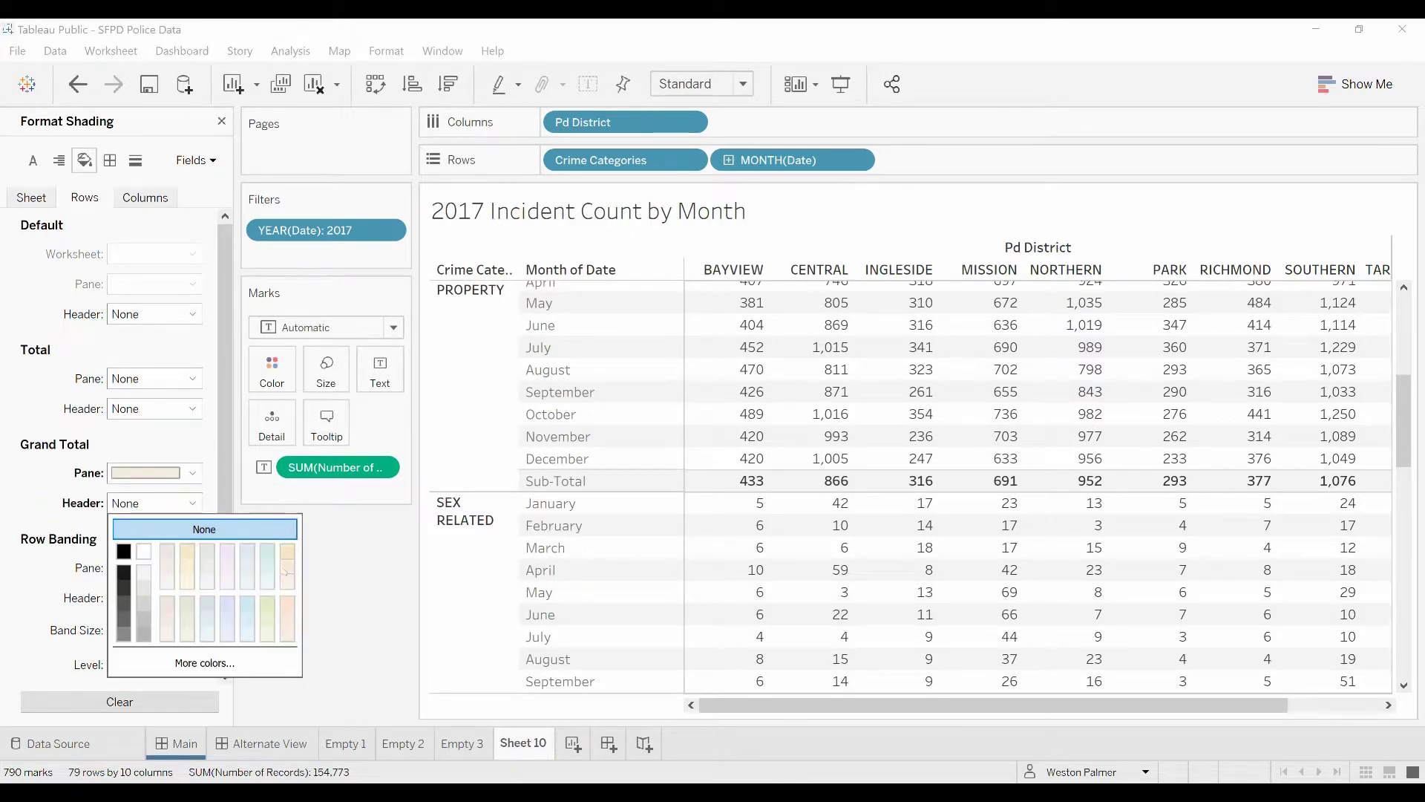
Give the row Sub-Total pane and header a pale pink shading
left_click(192, 379)
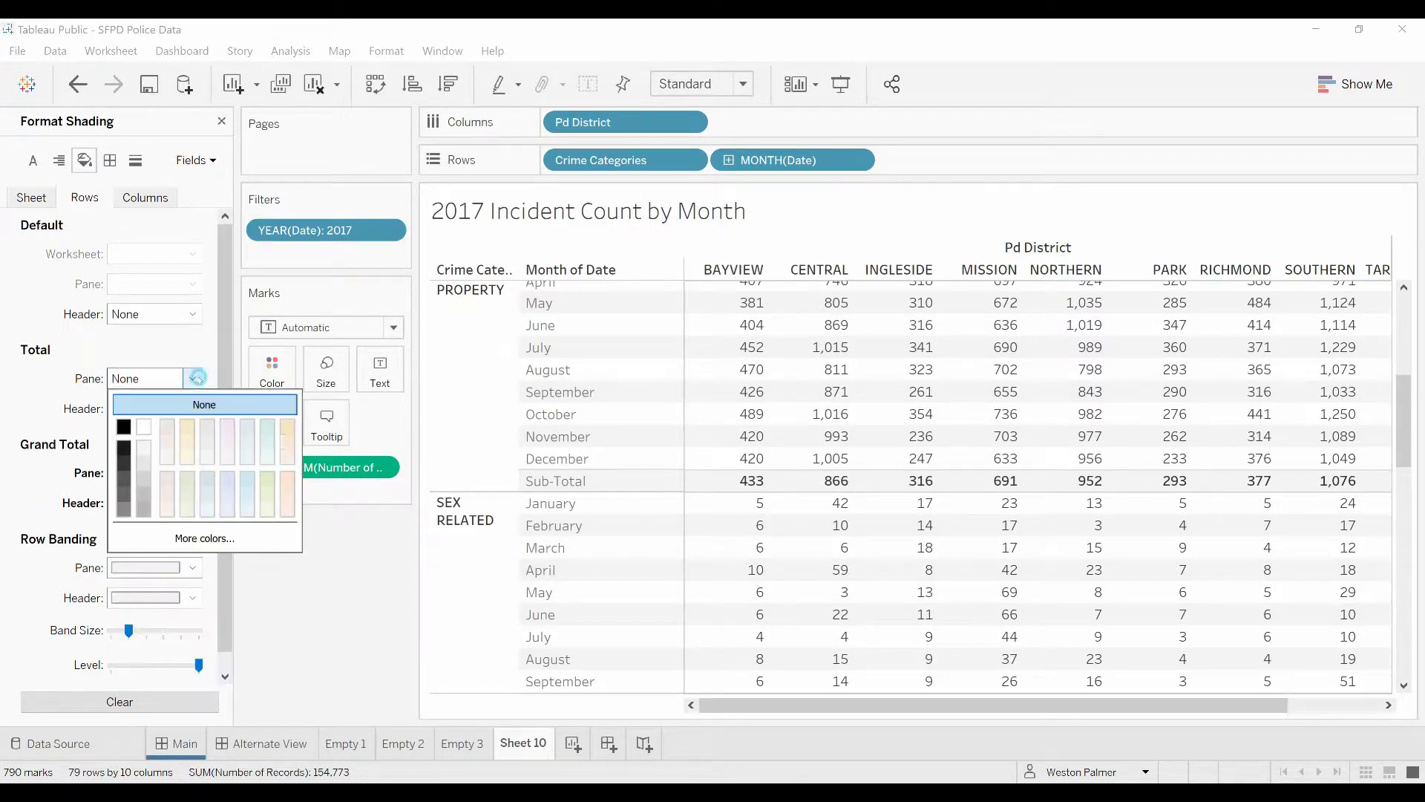
left_click(211, 451)
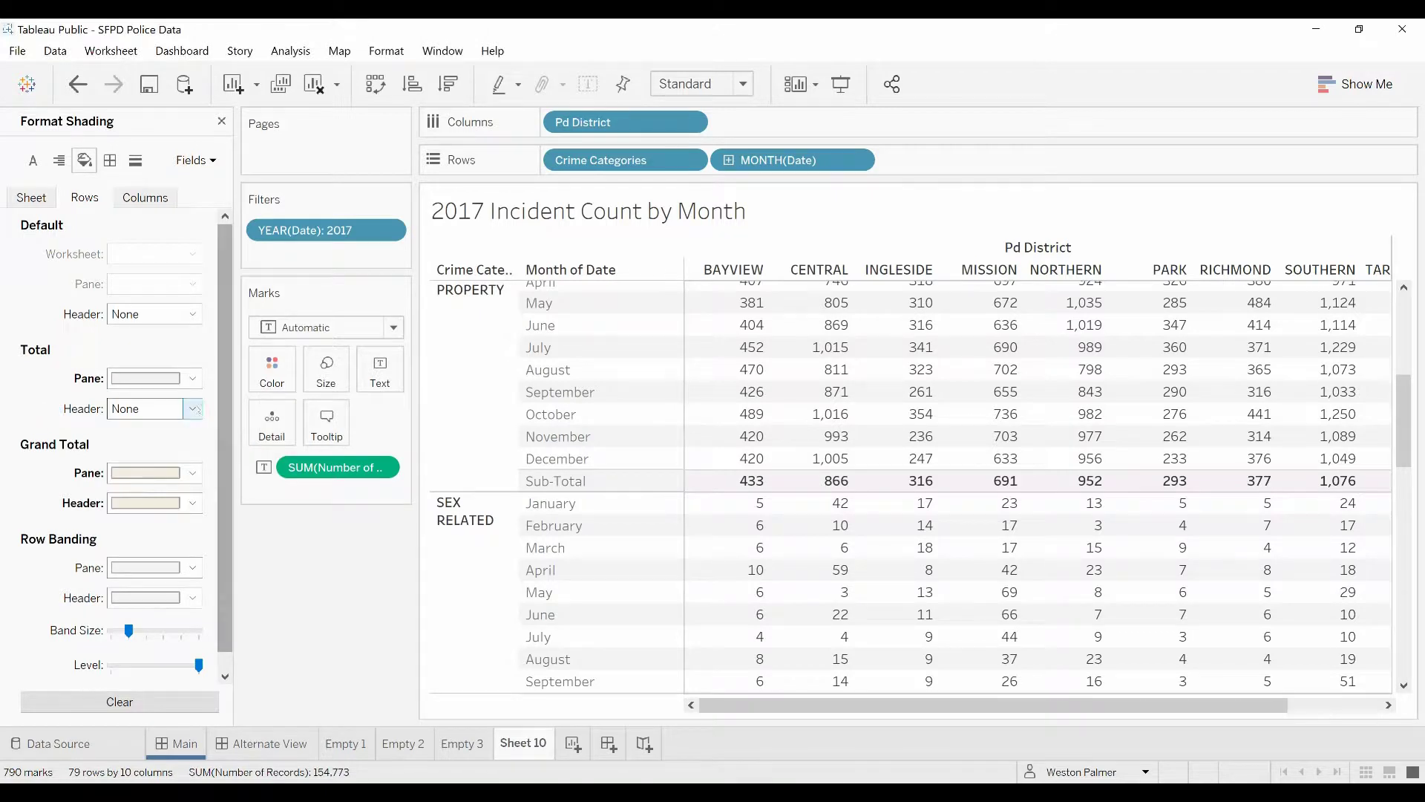
left_click(194, 409)
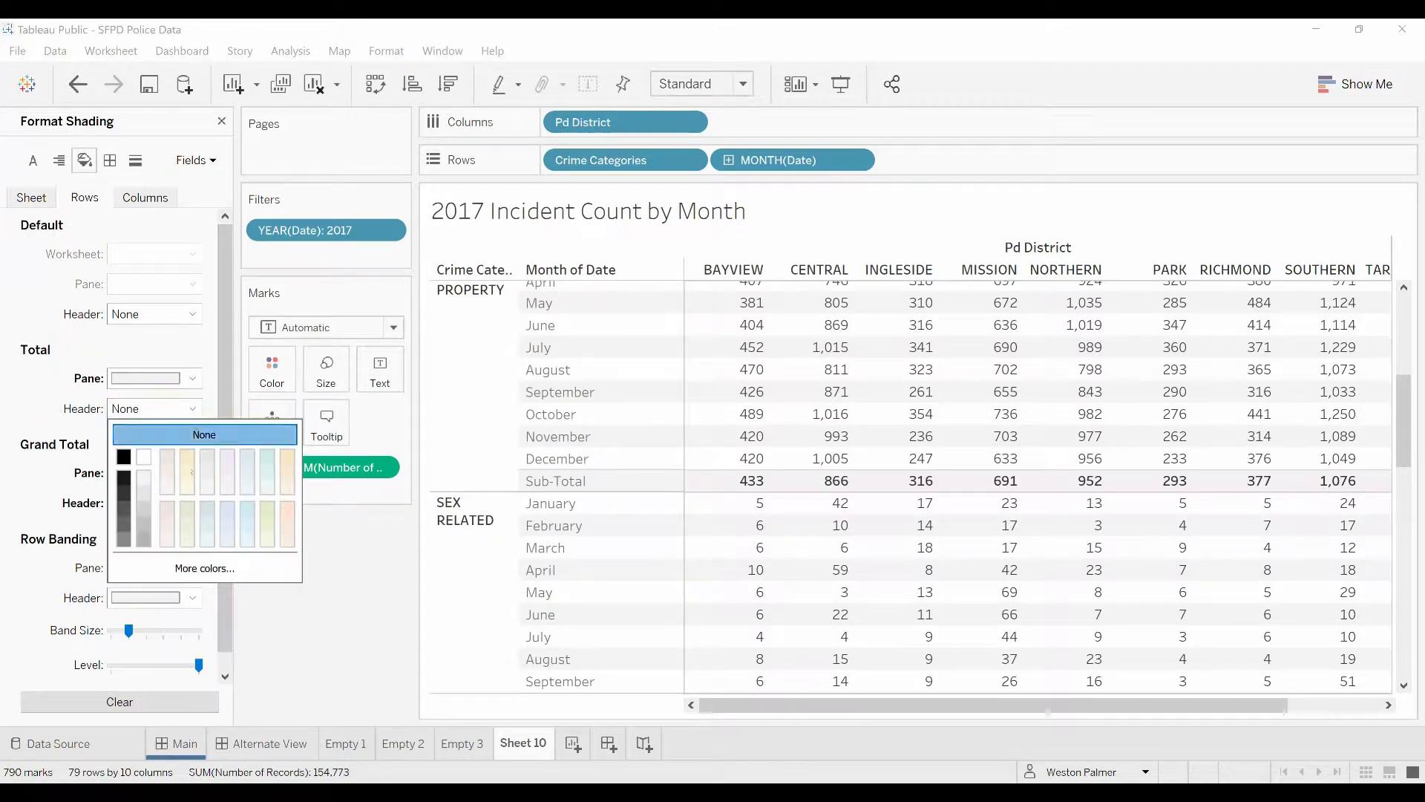
left_click(262, 603)
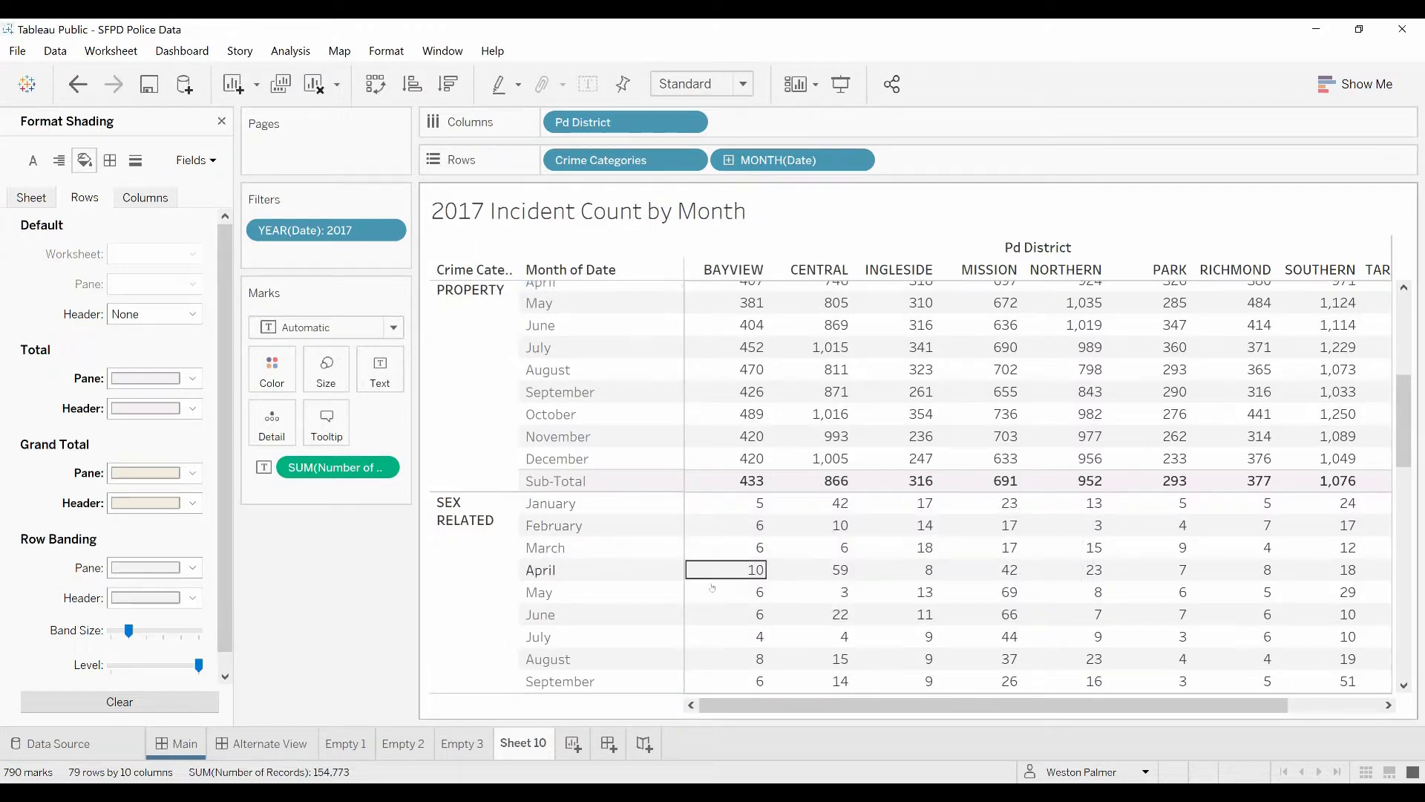
Remove Crime Categories from Rows, leaving twelve months and the shaded 2017 Monthly Average row
scroll(799, 614, "down", 3)
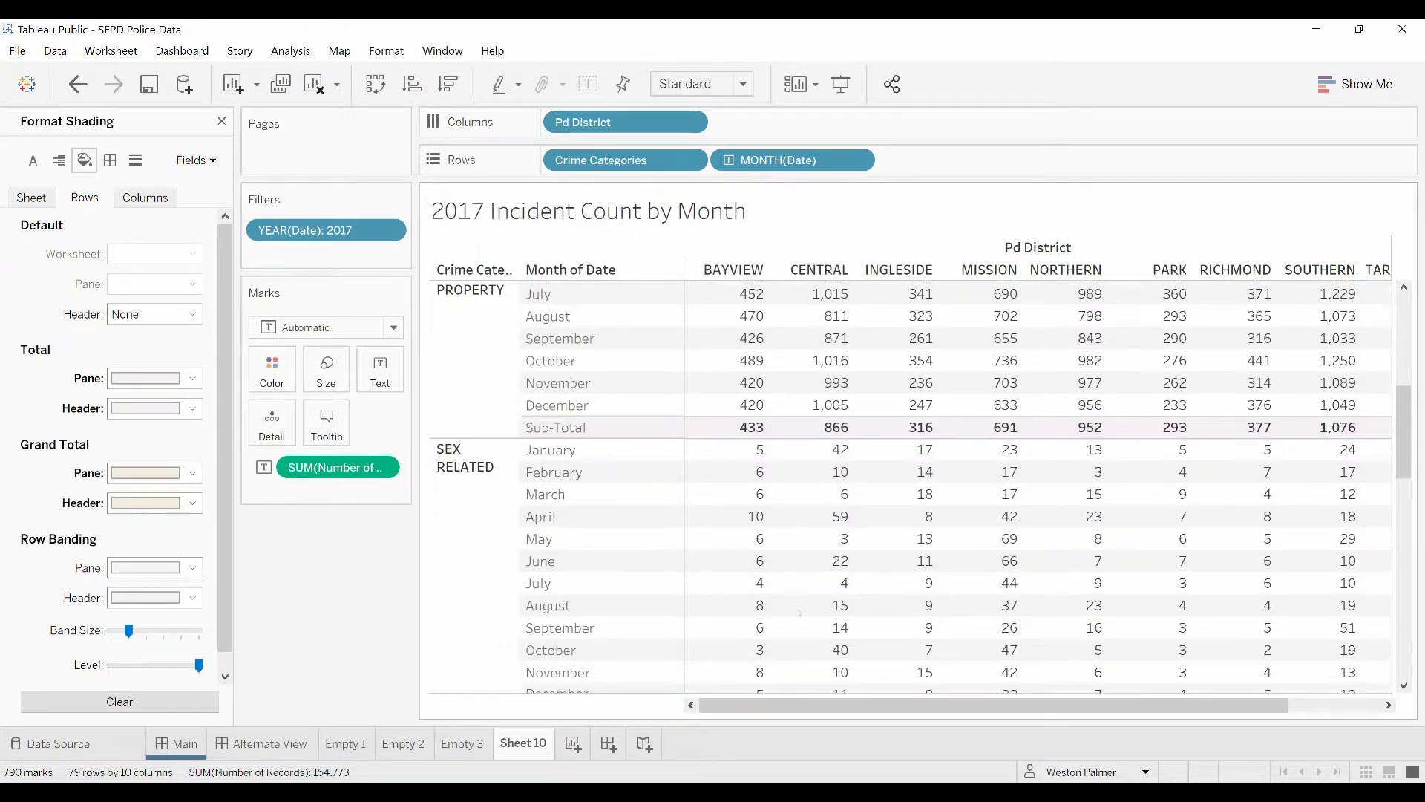
scroll(800, 614, "down", 3)
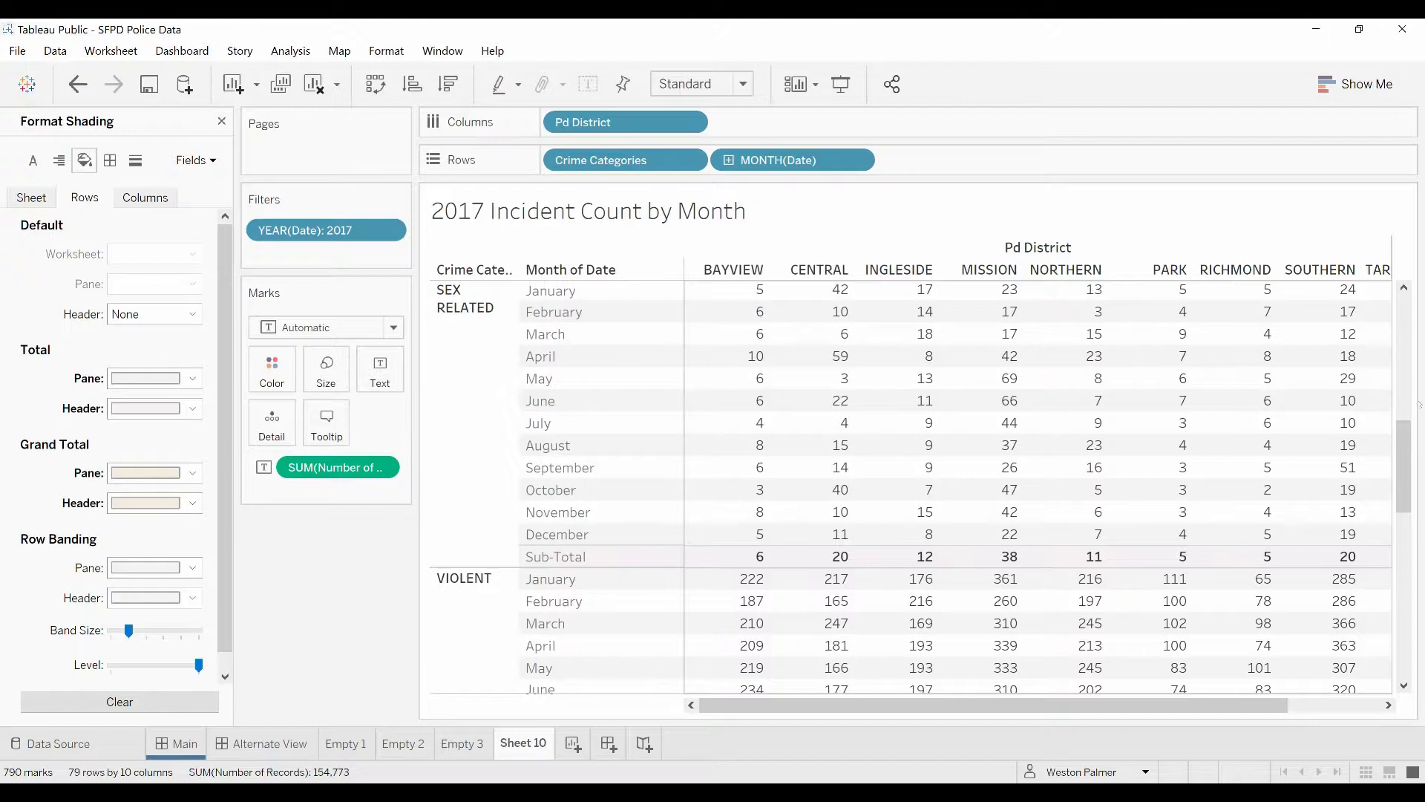
left_click_drag(1405, 465, 1405, 631)
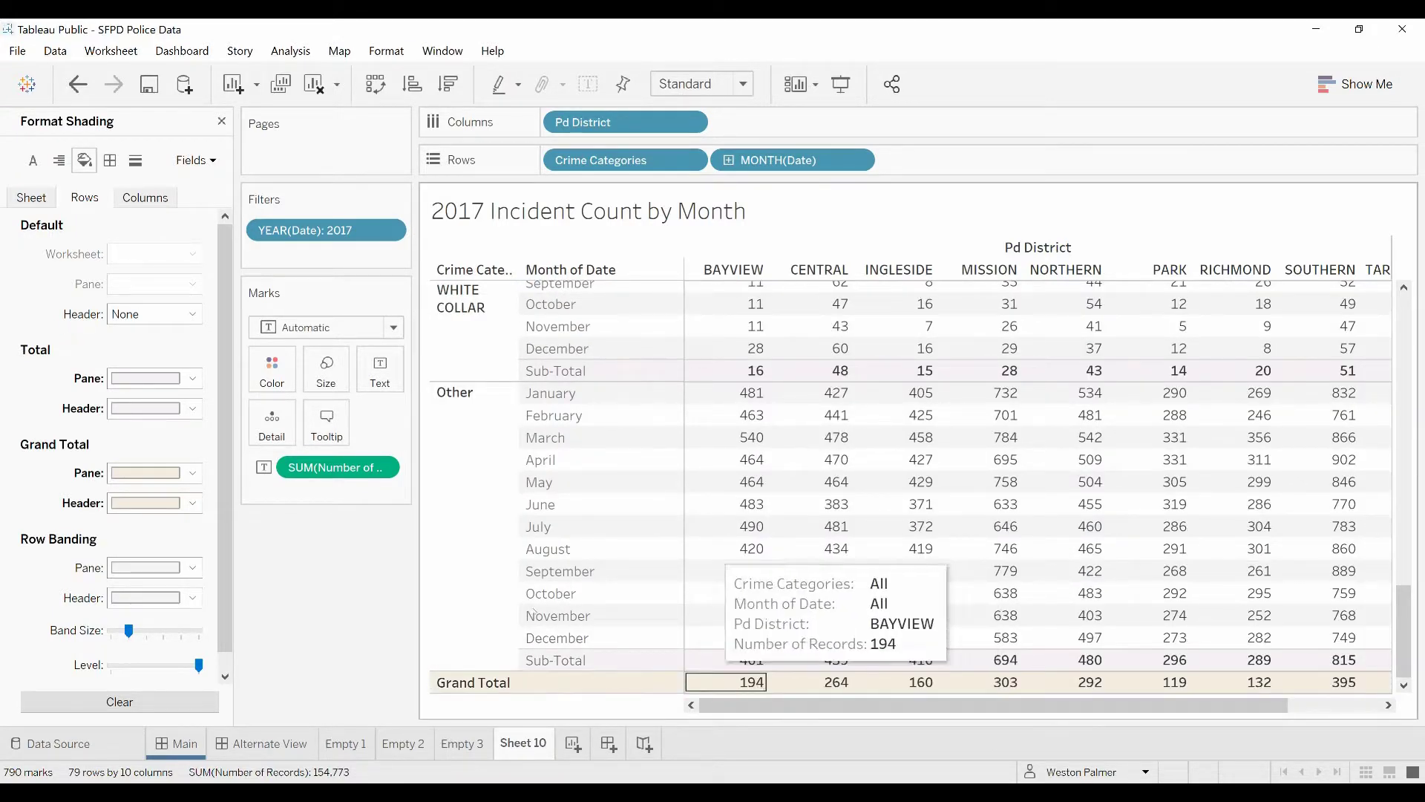
left_click_drag(605, 162, 283, 627)
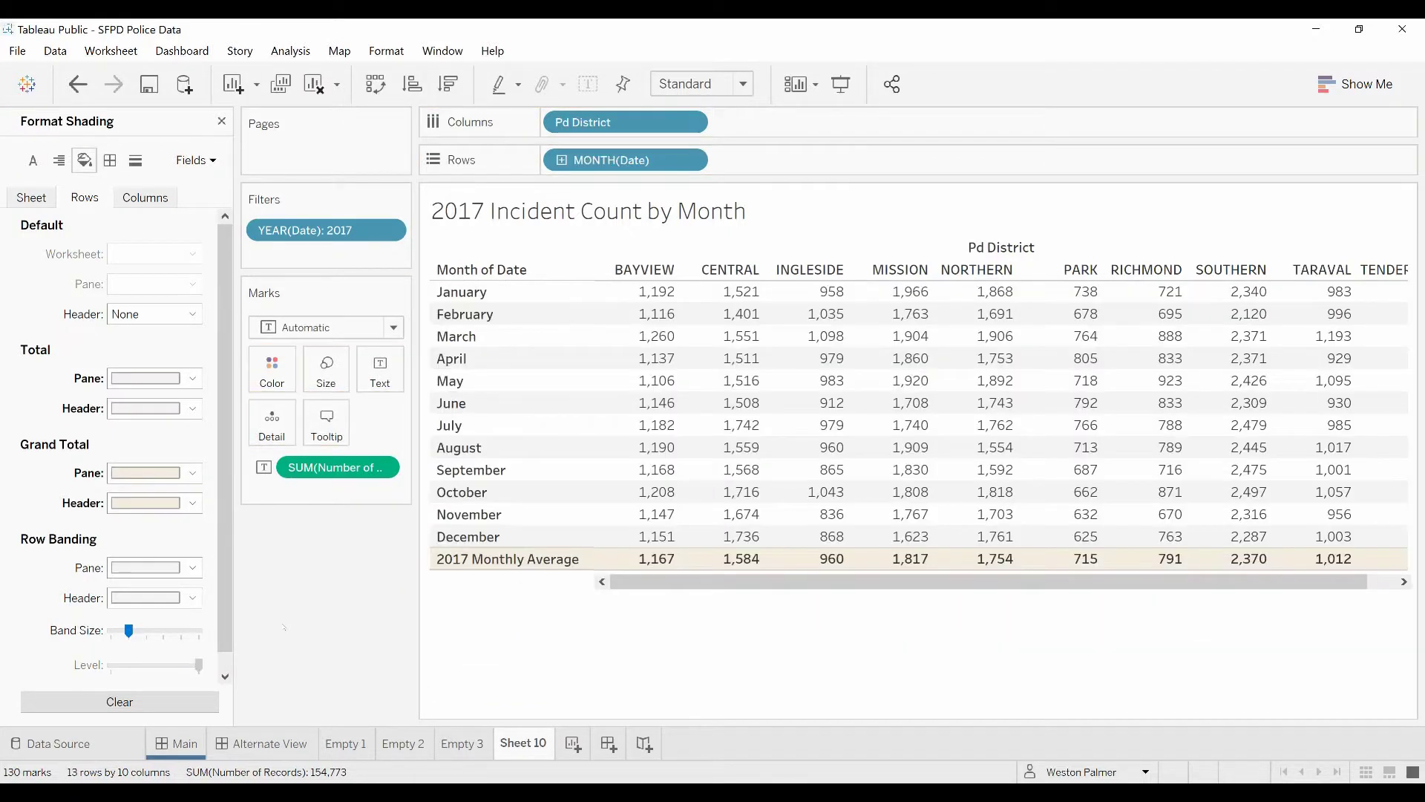
left_click(389, 469)
mouse_move(356, 777)
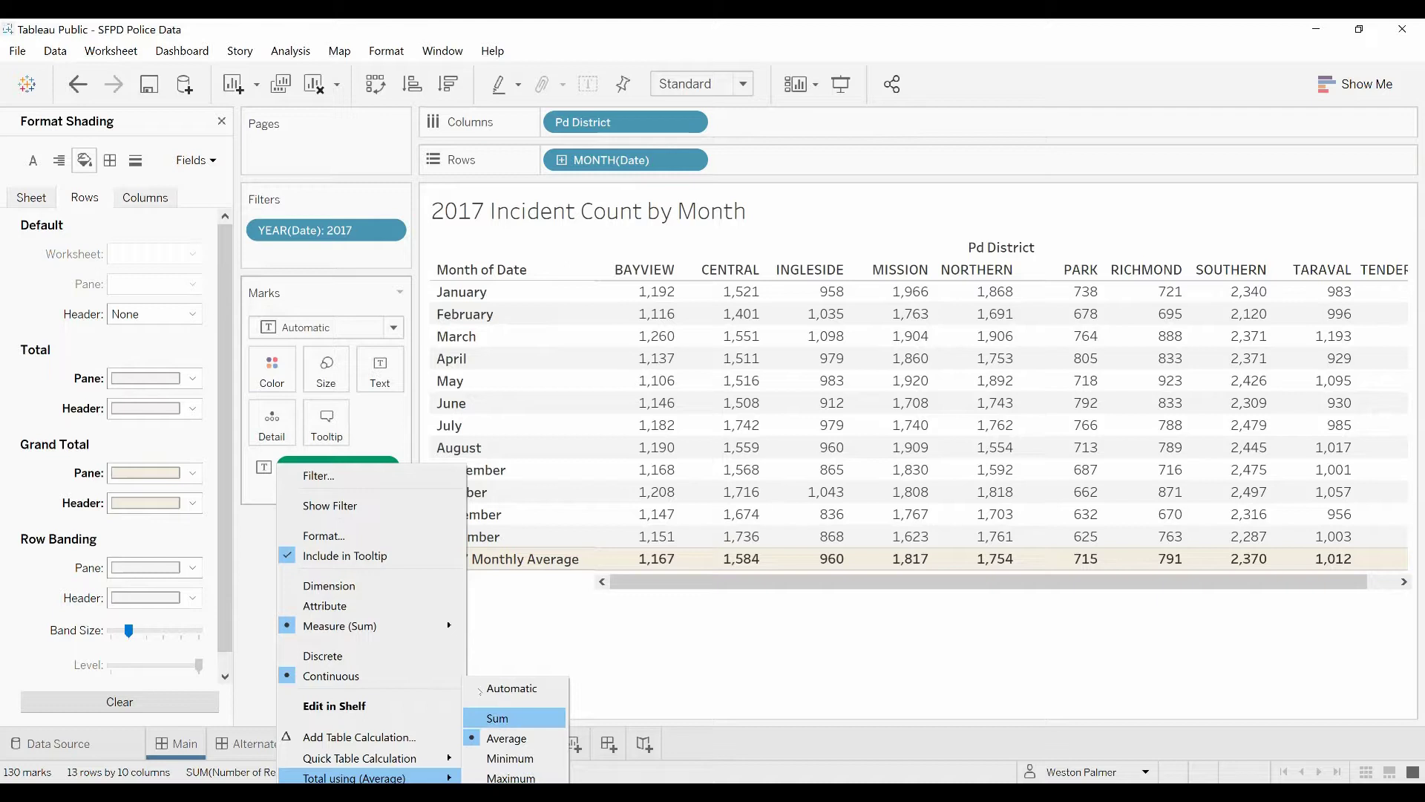
left_click(504, 633)
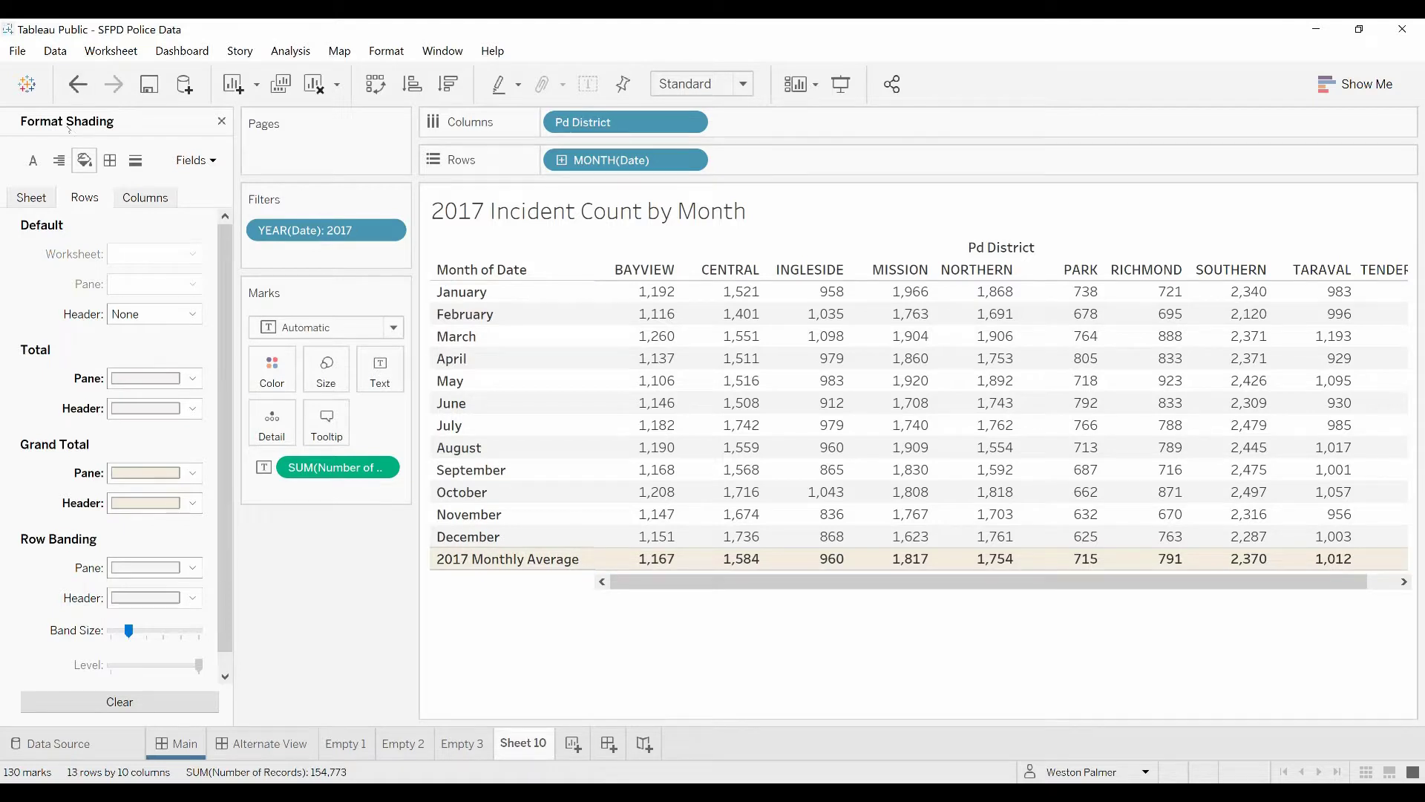
left_click(33, 161)
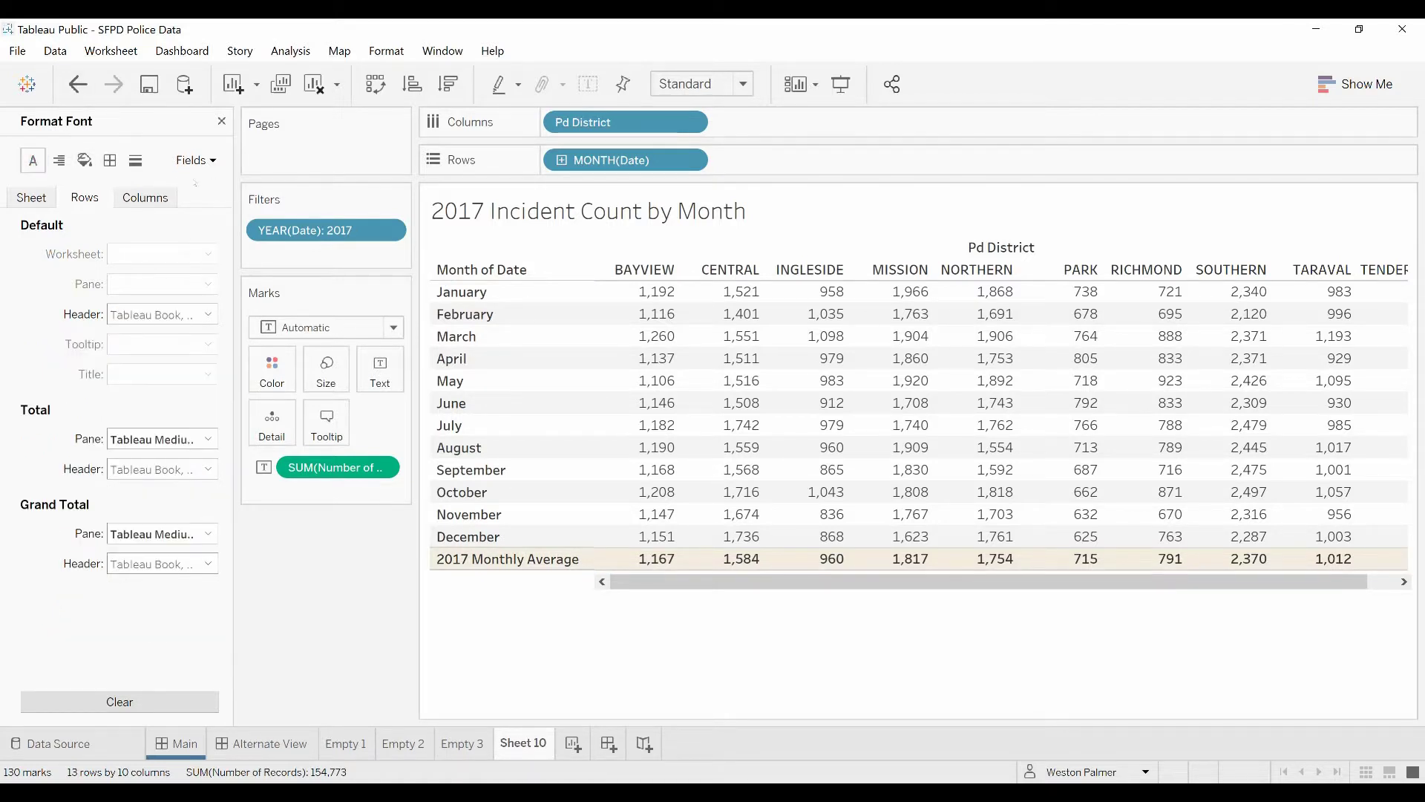
left_click(212, 160)
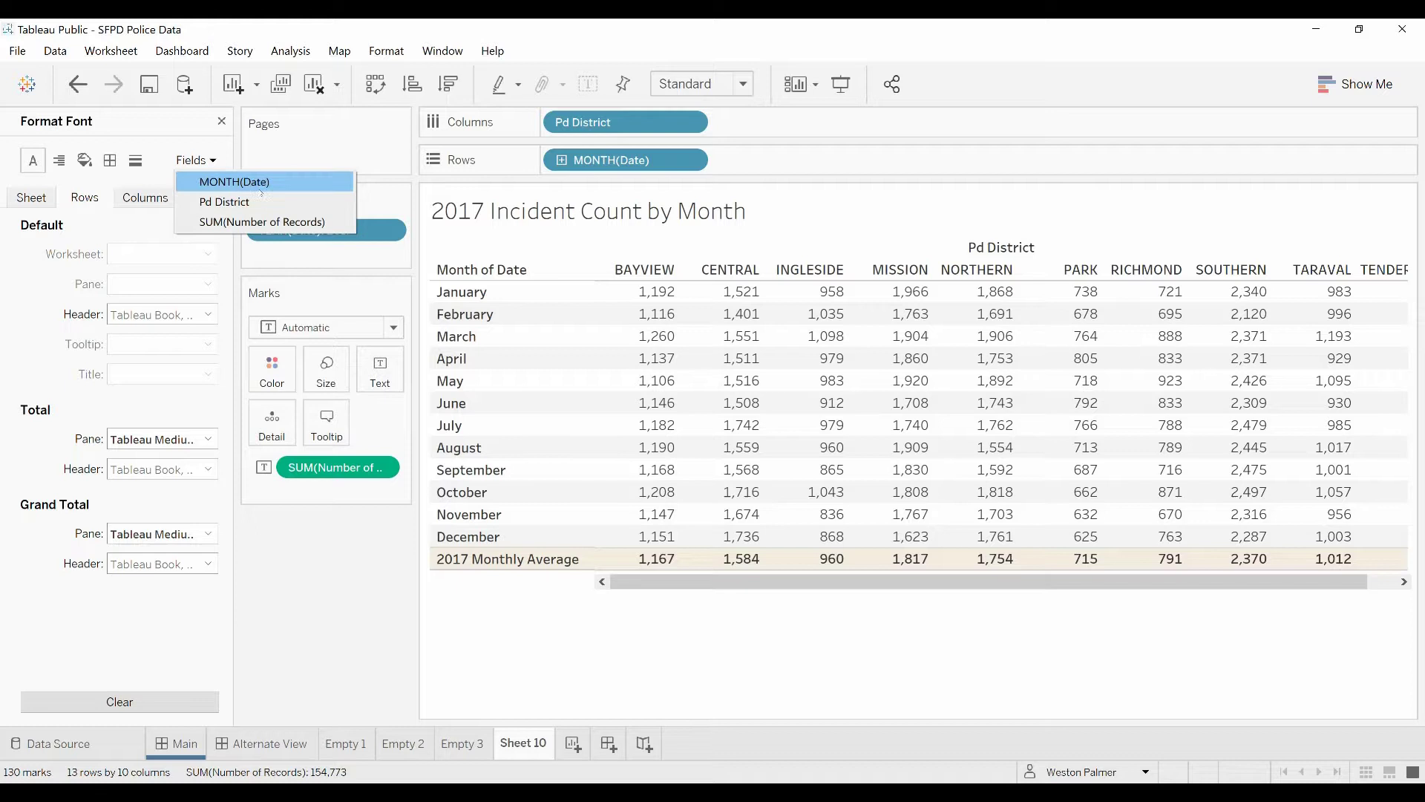
left_click(234, 181)
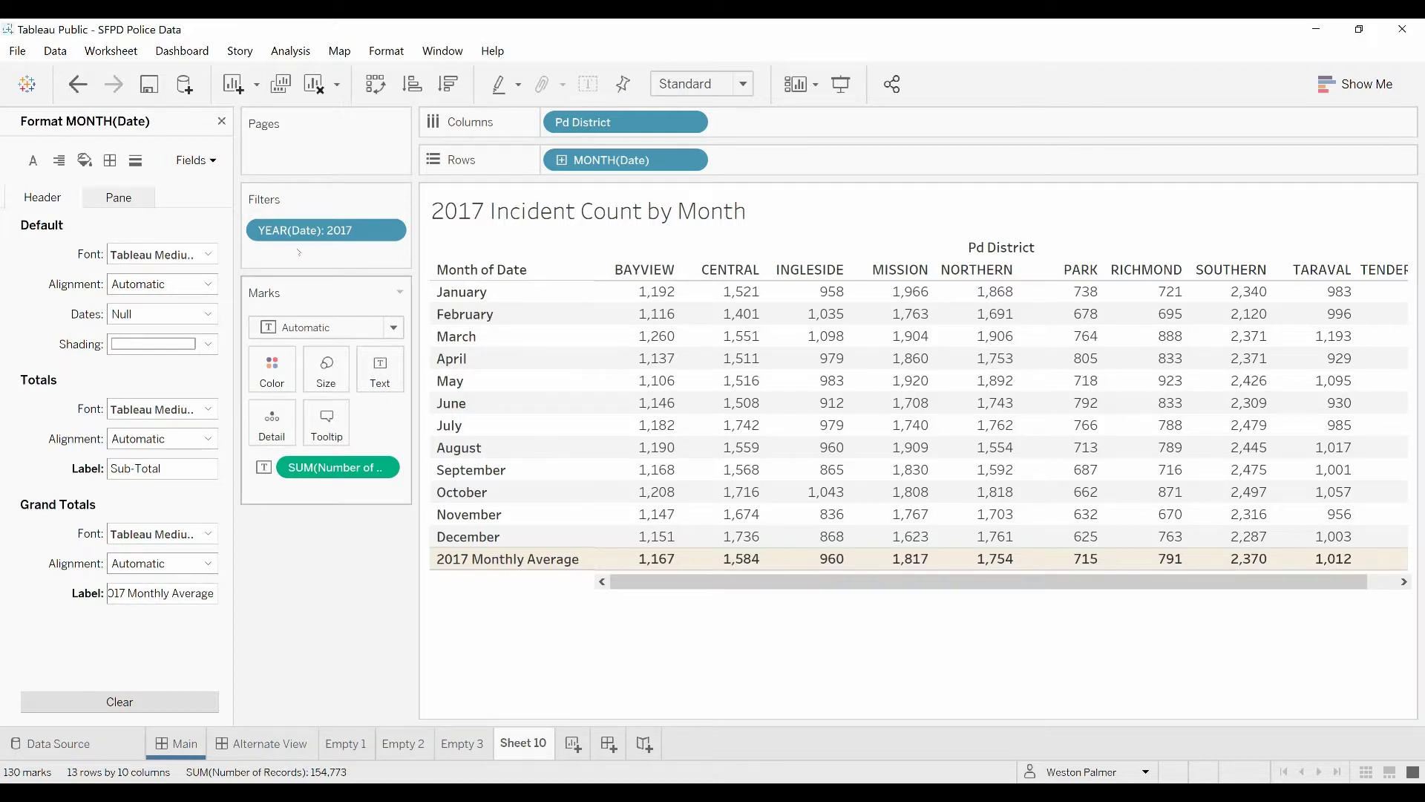
left_click(84, 160)
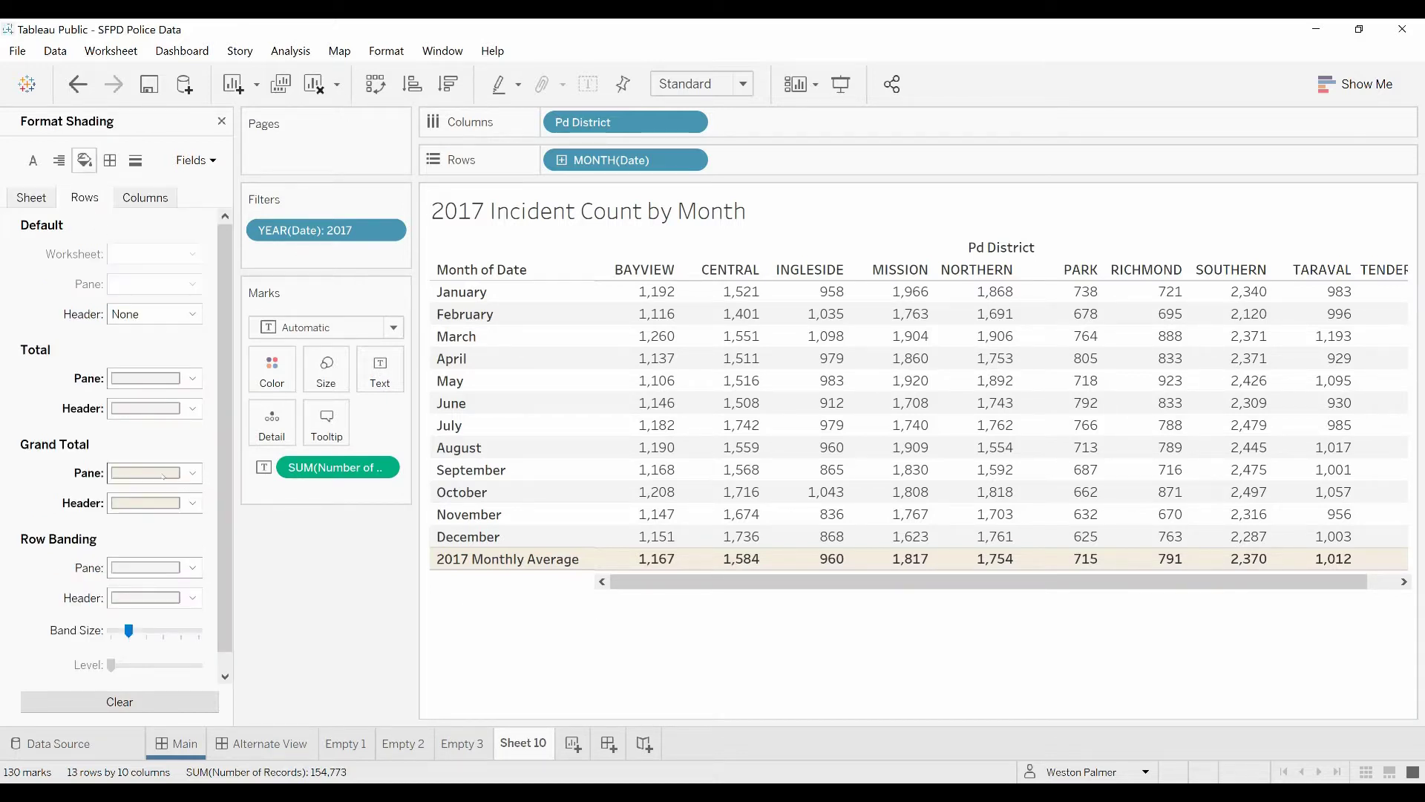